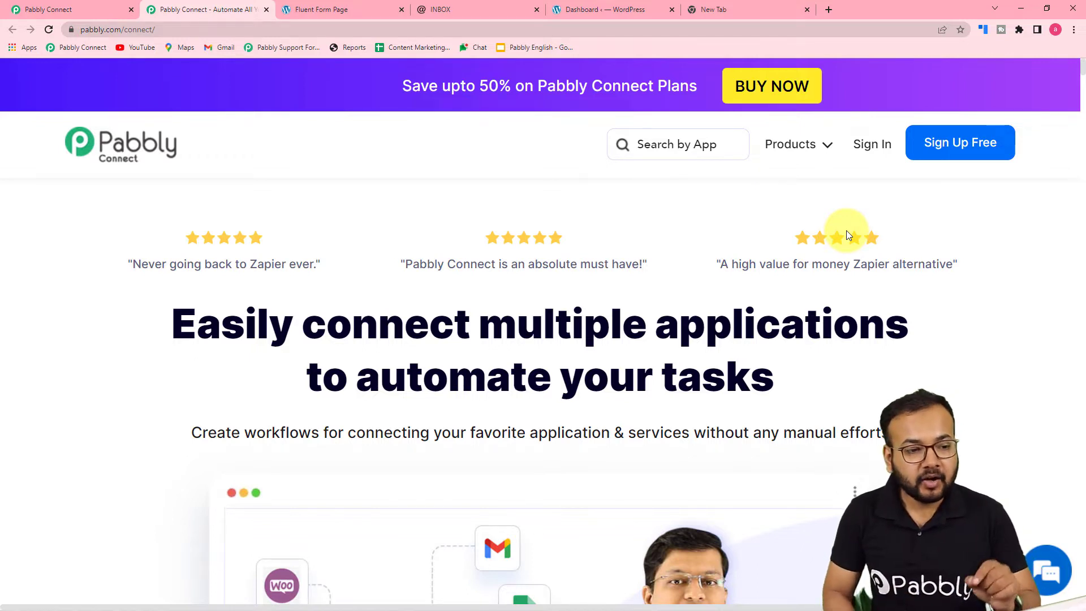
# - Create a new Pabbly Connect workflow named "Fluent Forms to Useinbox Automation"
pyautogui.click(72, 11)
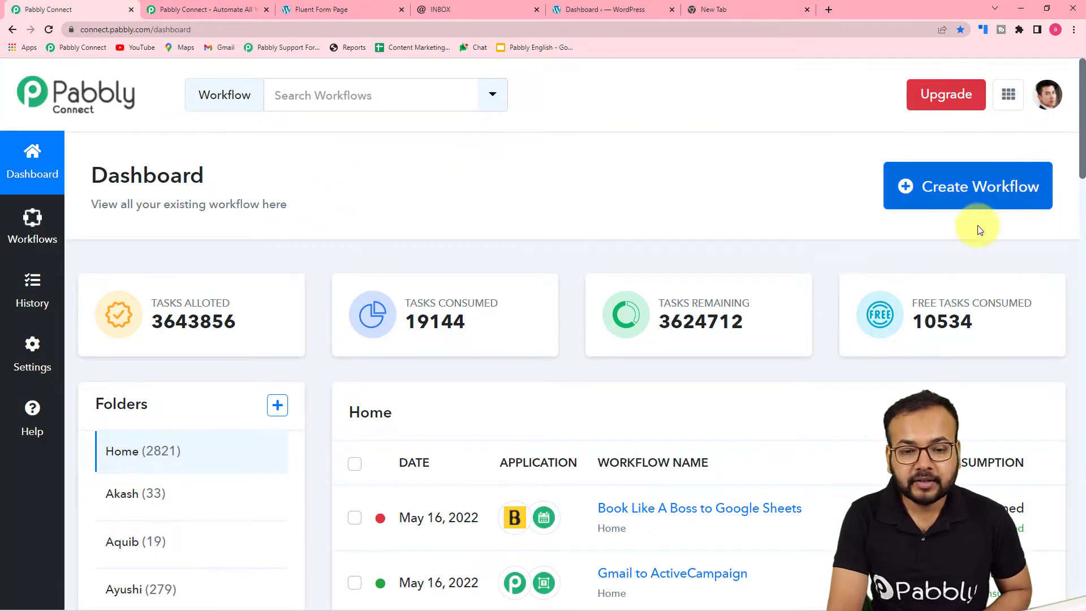
pyautogui.click(980, 197)
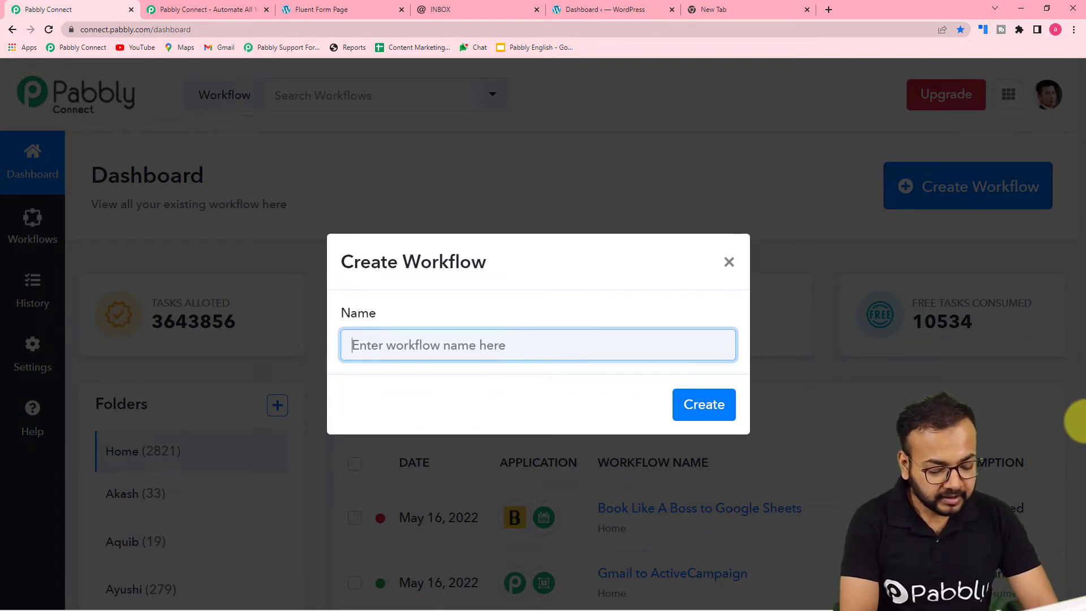
pyautogui.write('Fluent ')
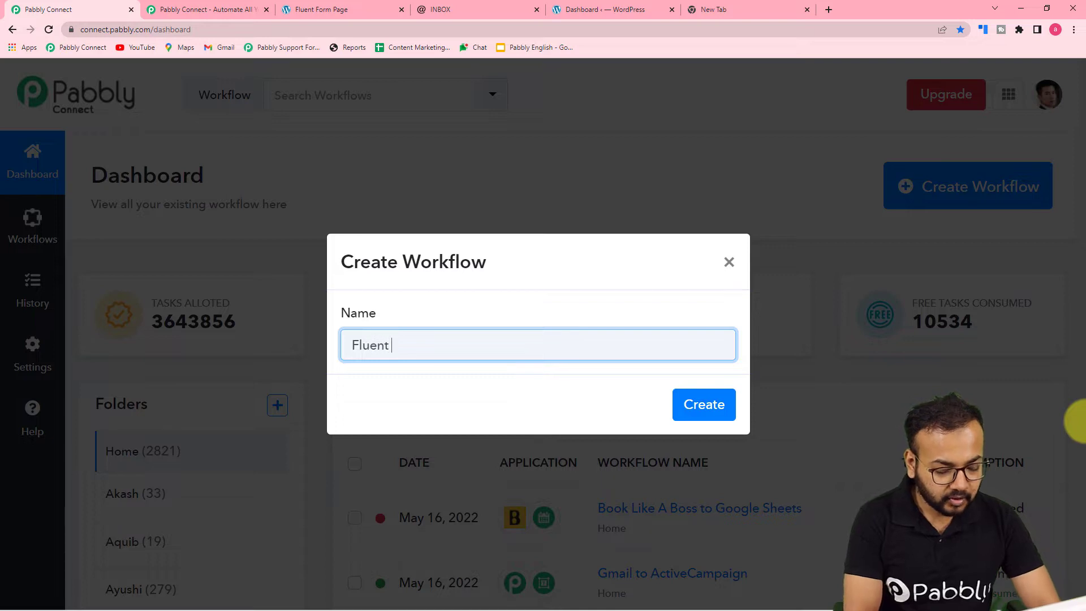
pyautogui.write('Forms to')
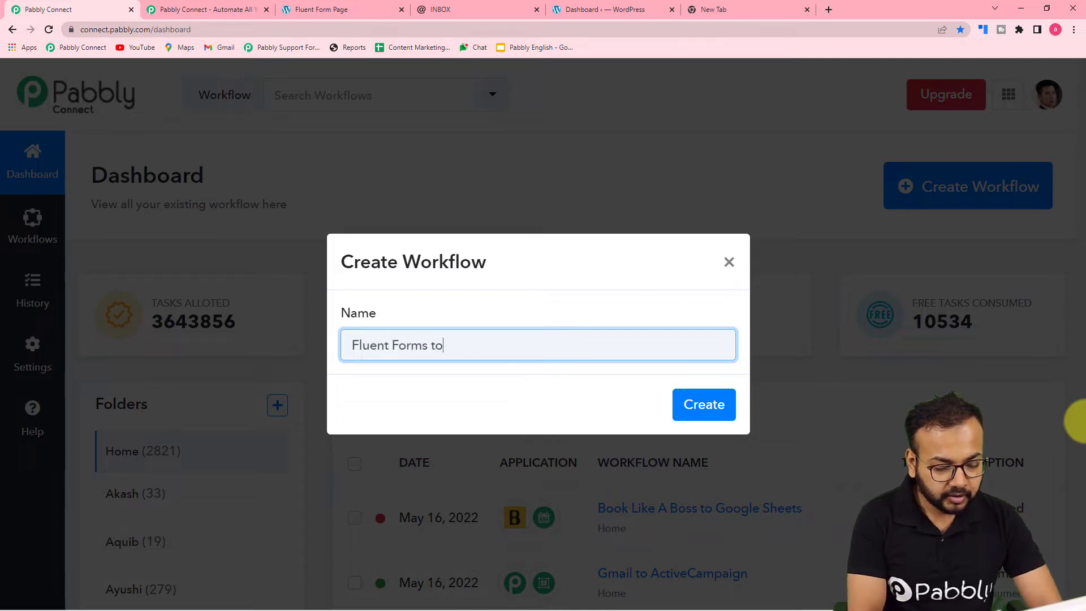
pyautogui.write(' Usein')
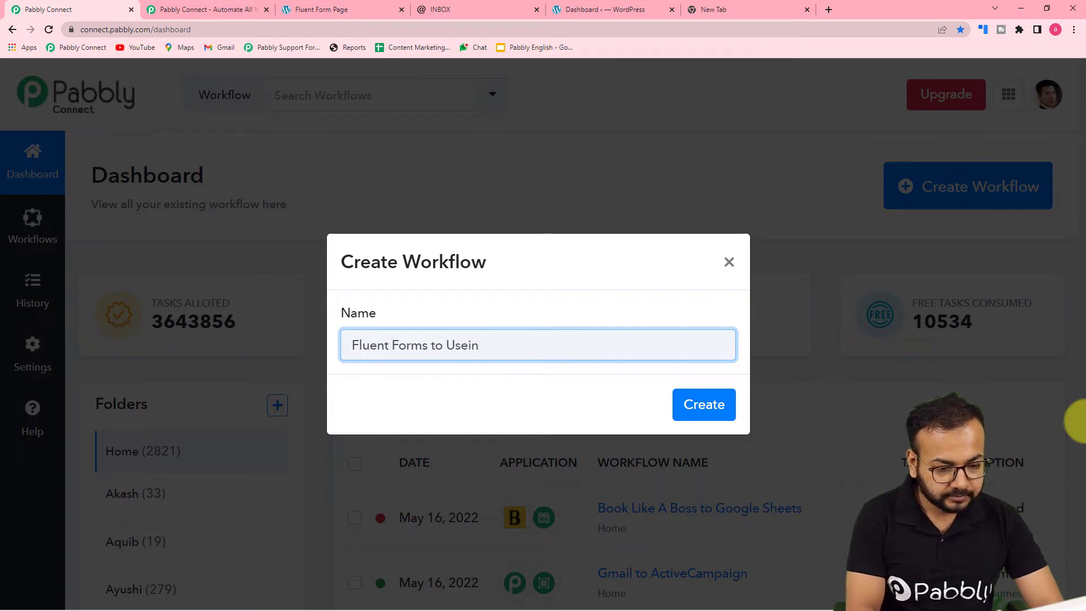
pyautogui.write('box')
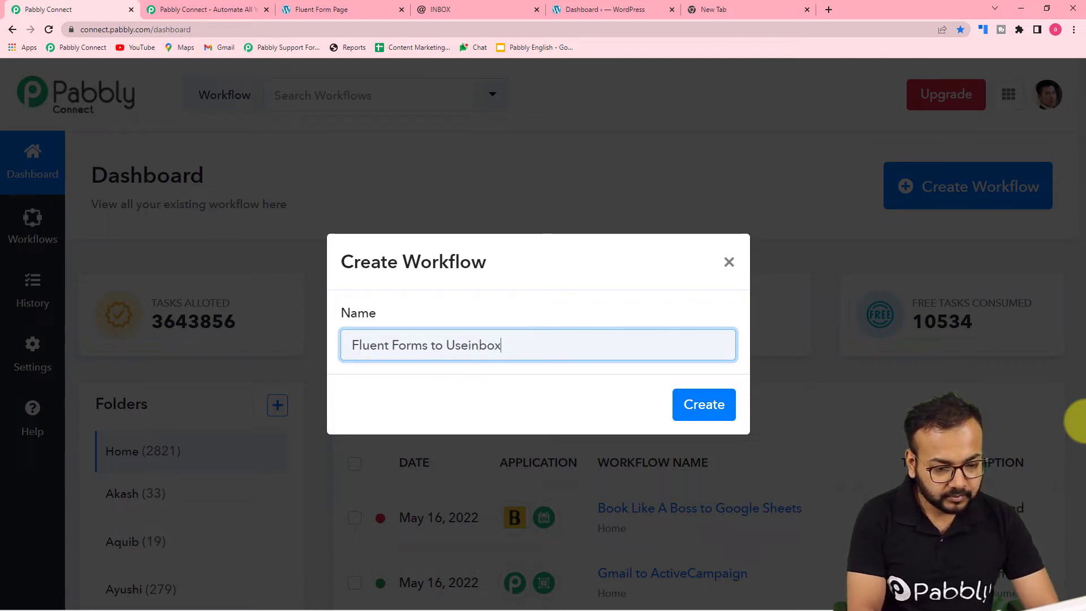
pyautogui.write(' Auto')
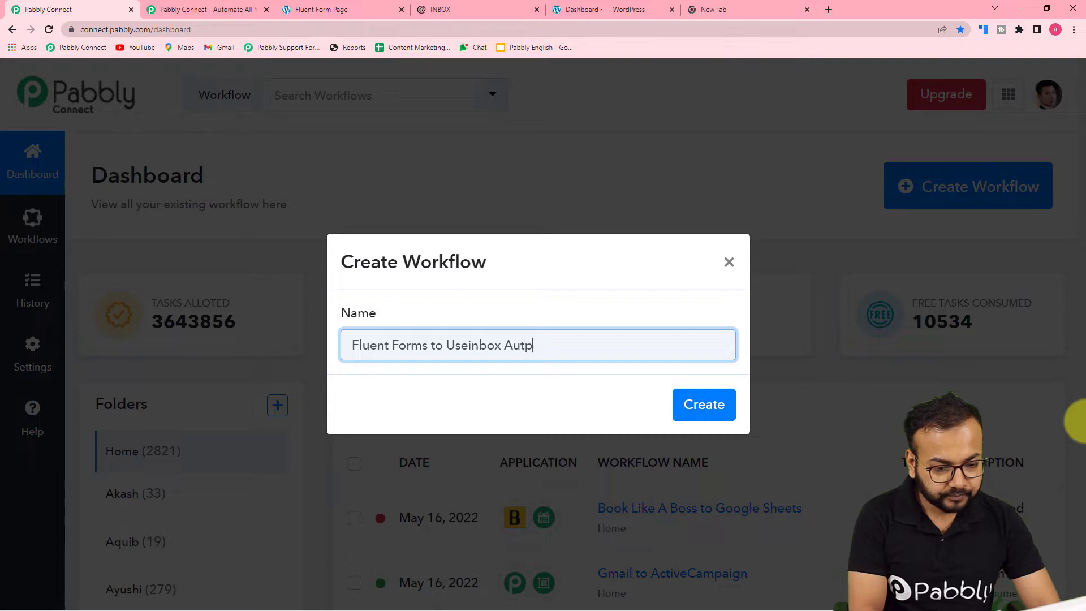
pyautogui.write('mation')
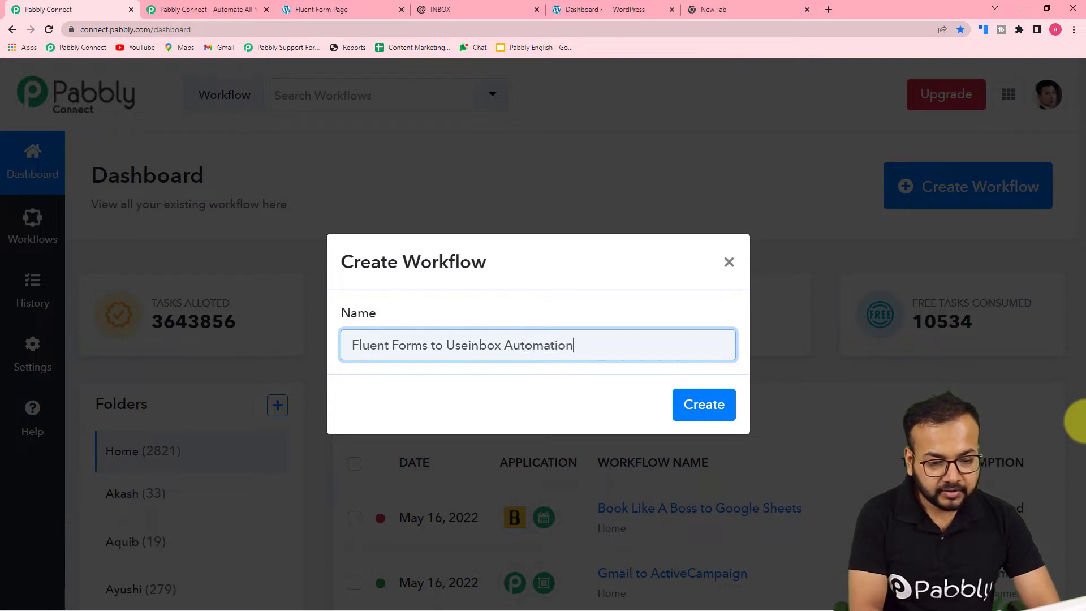
pyautogui.click(703, 404)
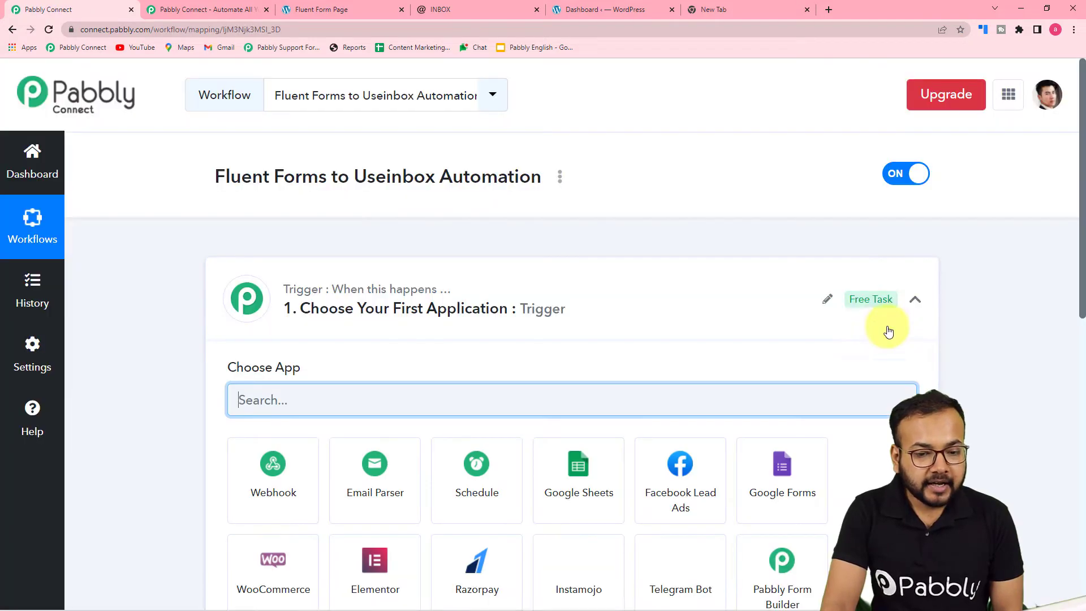
pyautogui.click(916, 300)
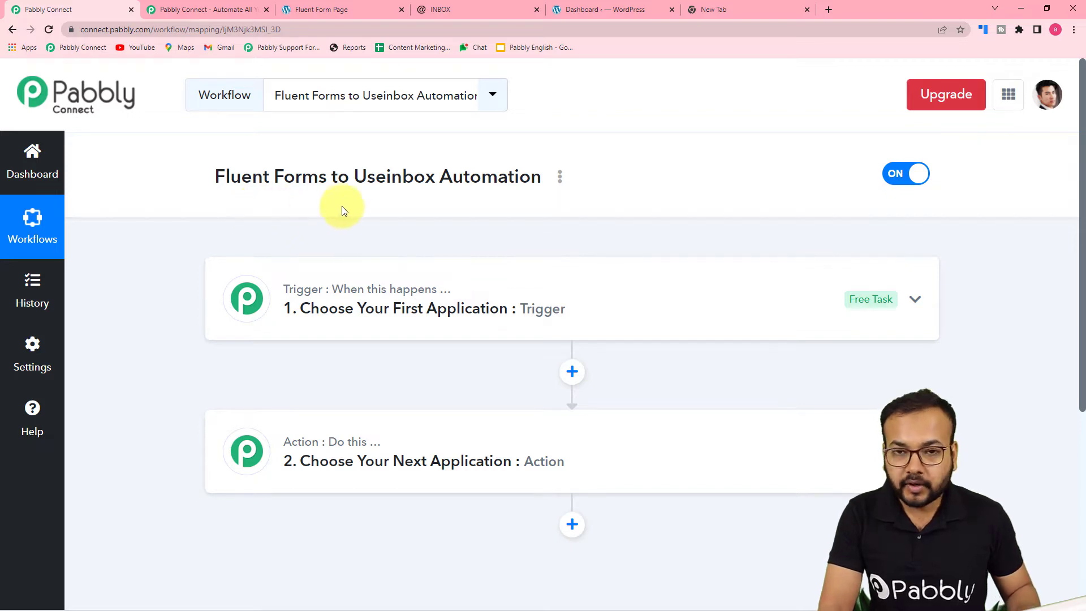
pyautogui.scroll(-1, 332, 320)
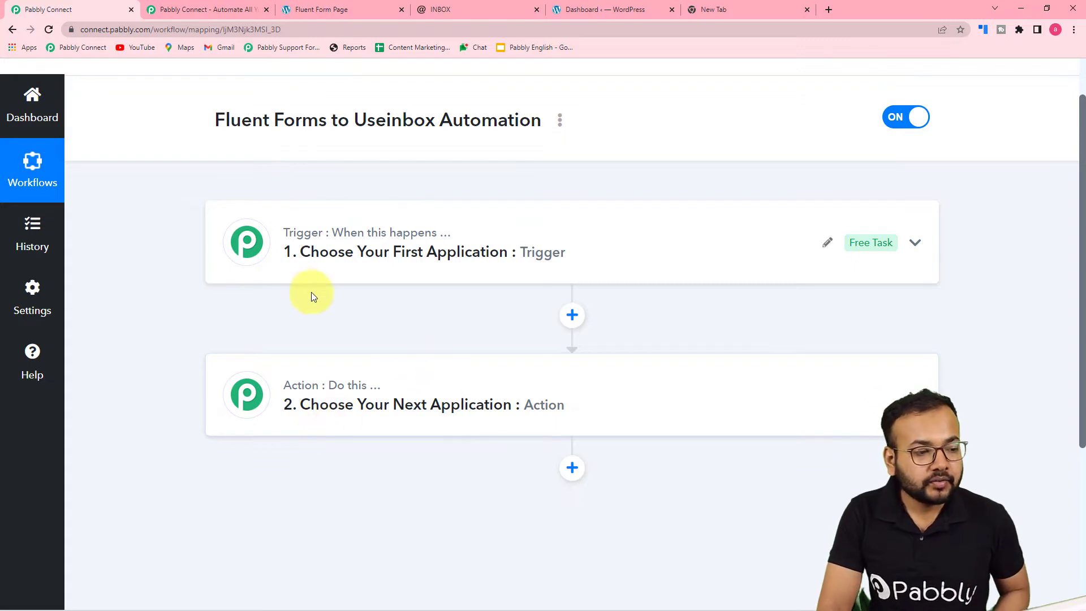
pyautogui.click(323, 277)
pyautogui.scroll(-2, 348, 273)
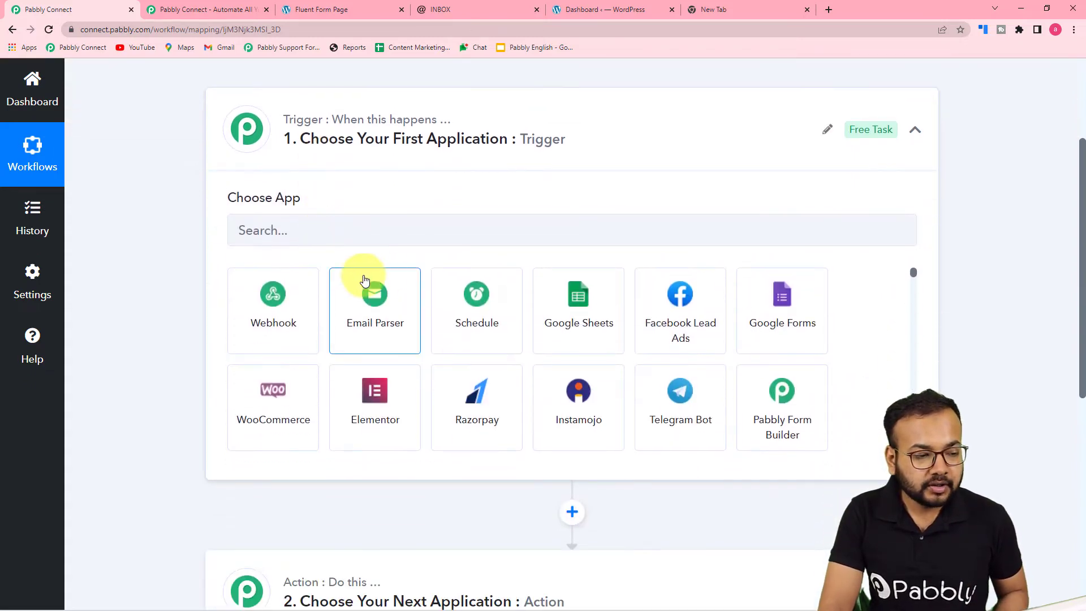
pyautogui.scroll(2, 341, 263)
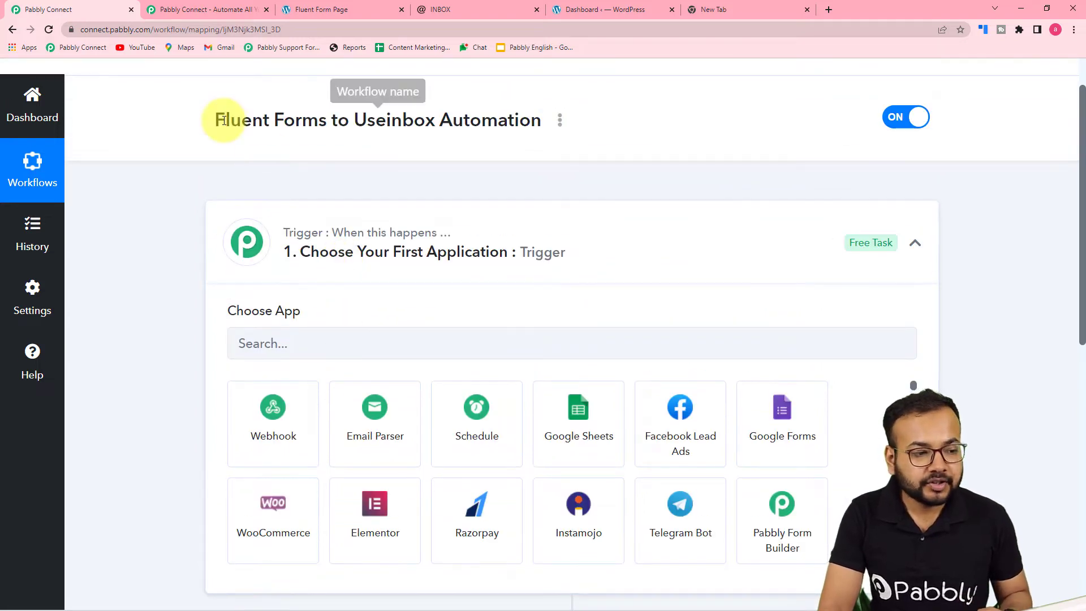
pyautogui.scroll(-2, 315, 186)
# - Set the workflow's trigger app to Fluent Forms with New Form Submission as the trigger event
pyautogui.click(303, 235)
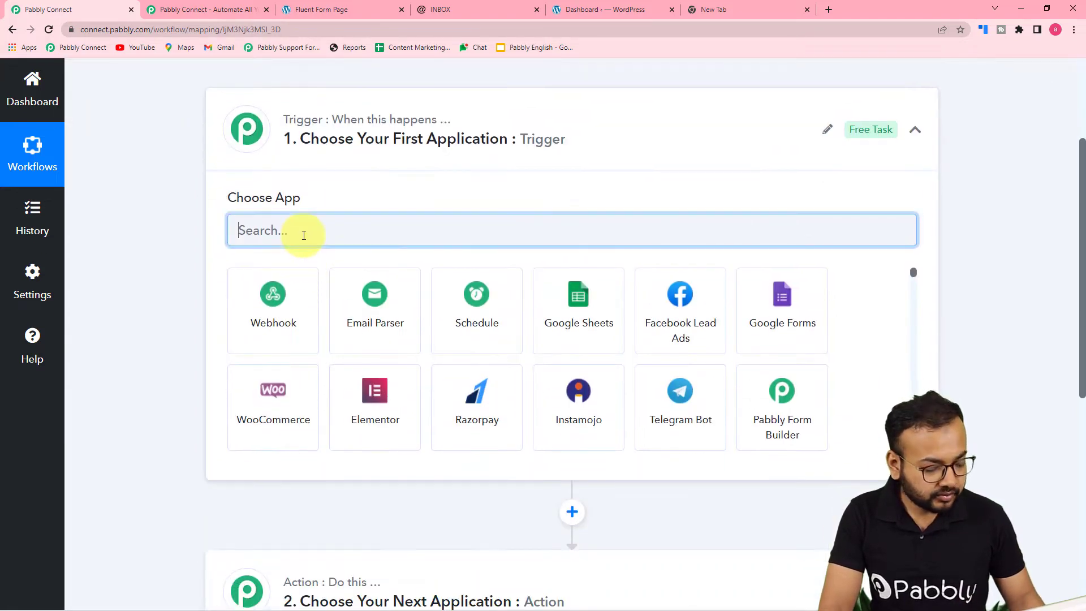
pyautogui.write('flue')
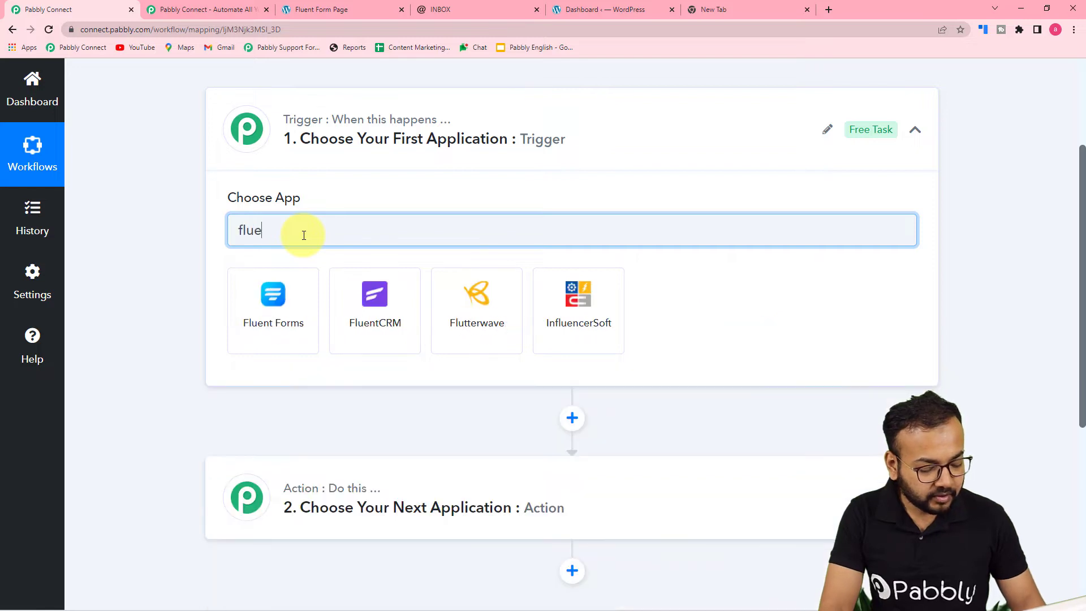
pyautogui.write('n')
pyautogui.click(262, 337)
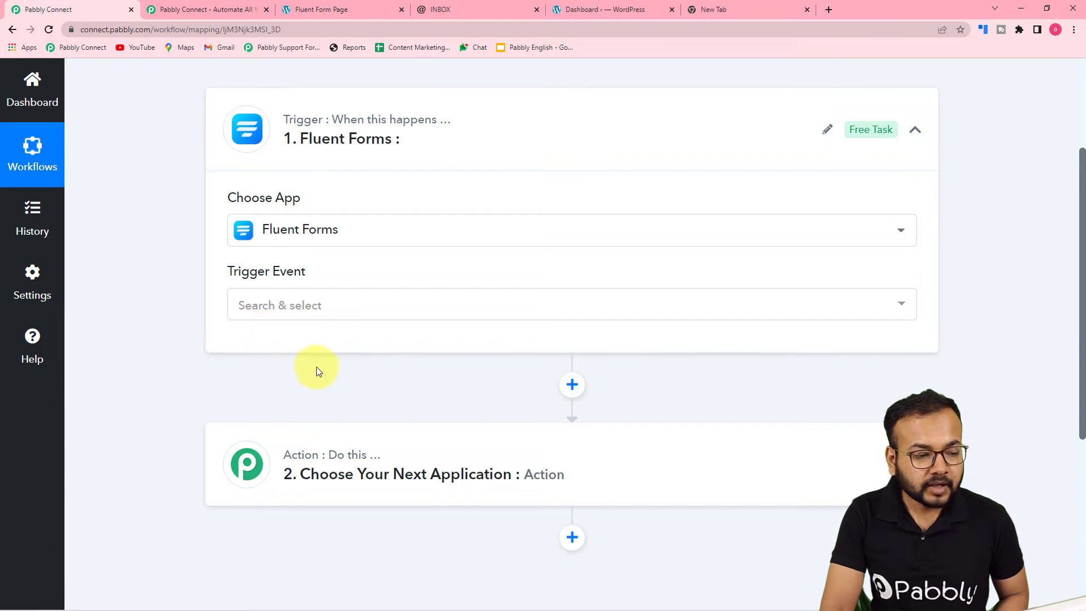
pyautogui.click(327, 313)
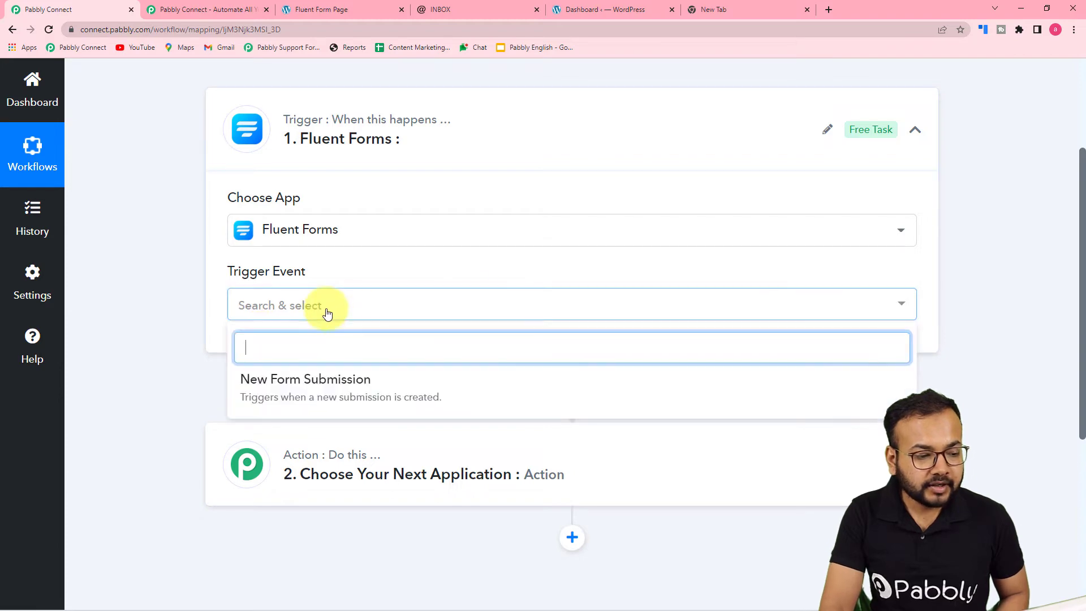
pyautogui.click(269, 399)
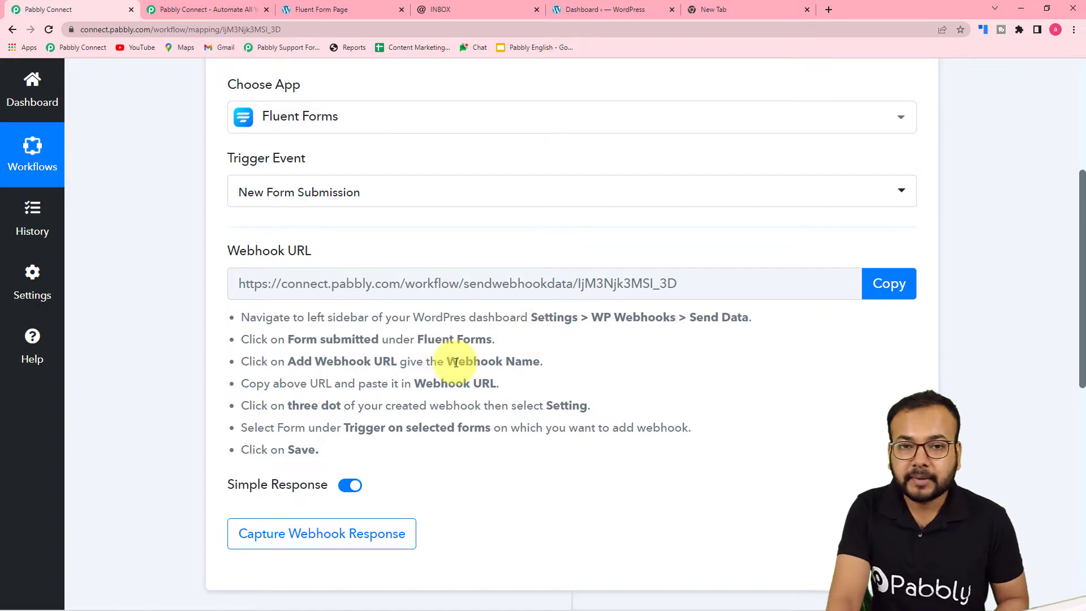
# - Copy the trigger's webhook URL and switch to the WordPress dashboard
pyautogui.scroll(-1, 453, 360)
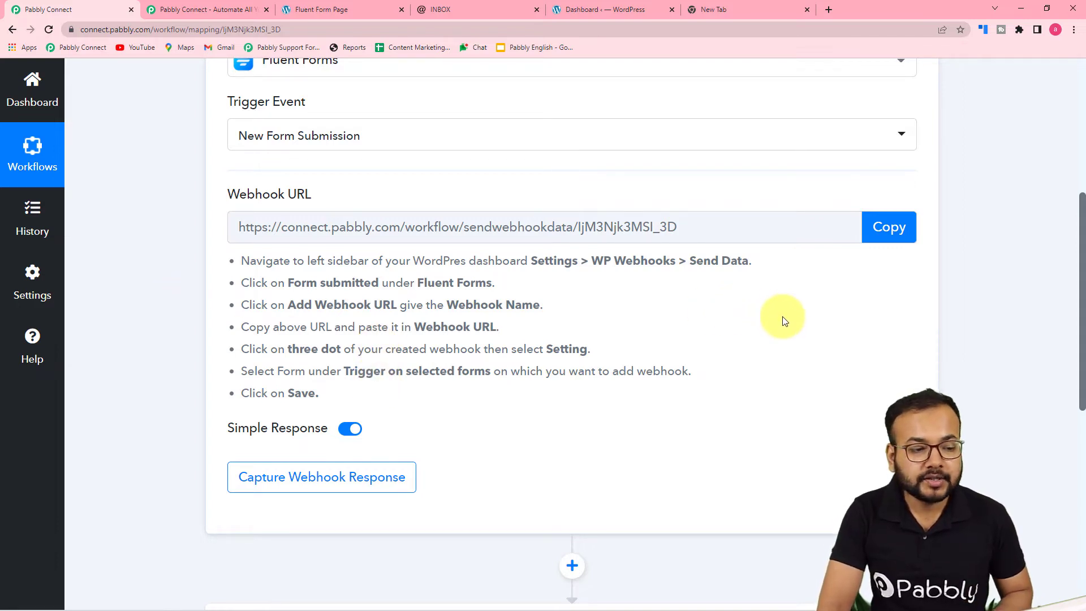
pyautogui.click(908, 229)
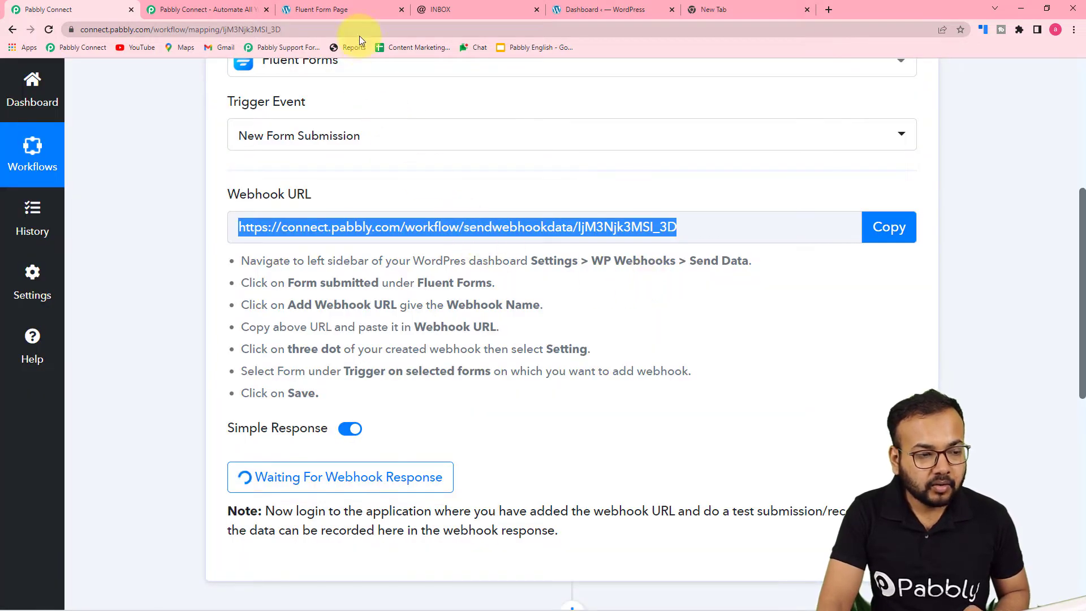
pyautogui.click(589, 8)
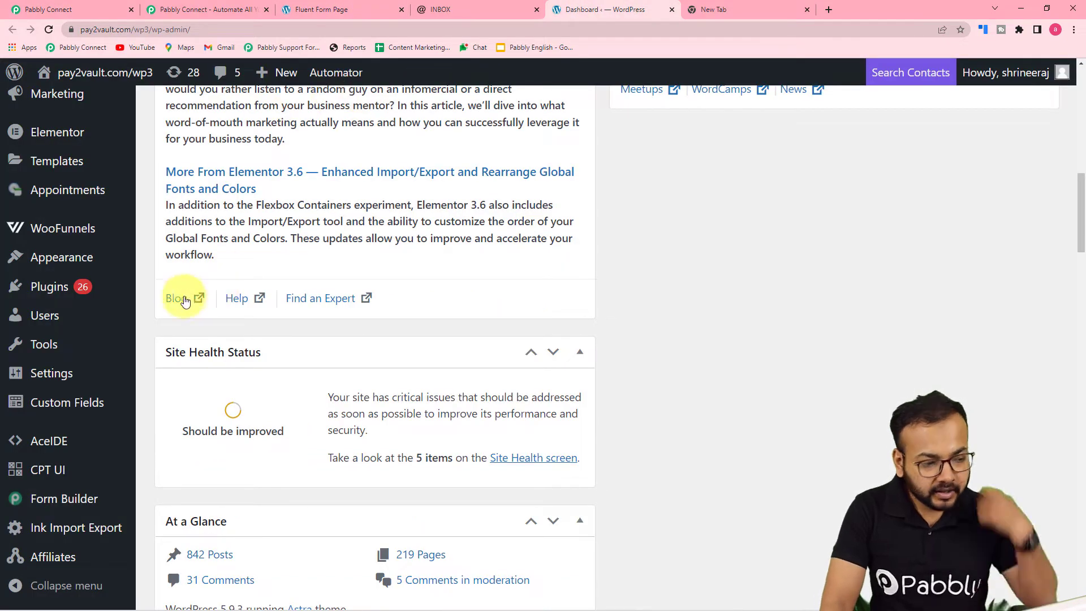
# - Open the Send Data page of the WP Webhooks settings in WordPress
pyautogui.moveTo(83, 323)
pyautogui.scroll(-4, 84, 320)
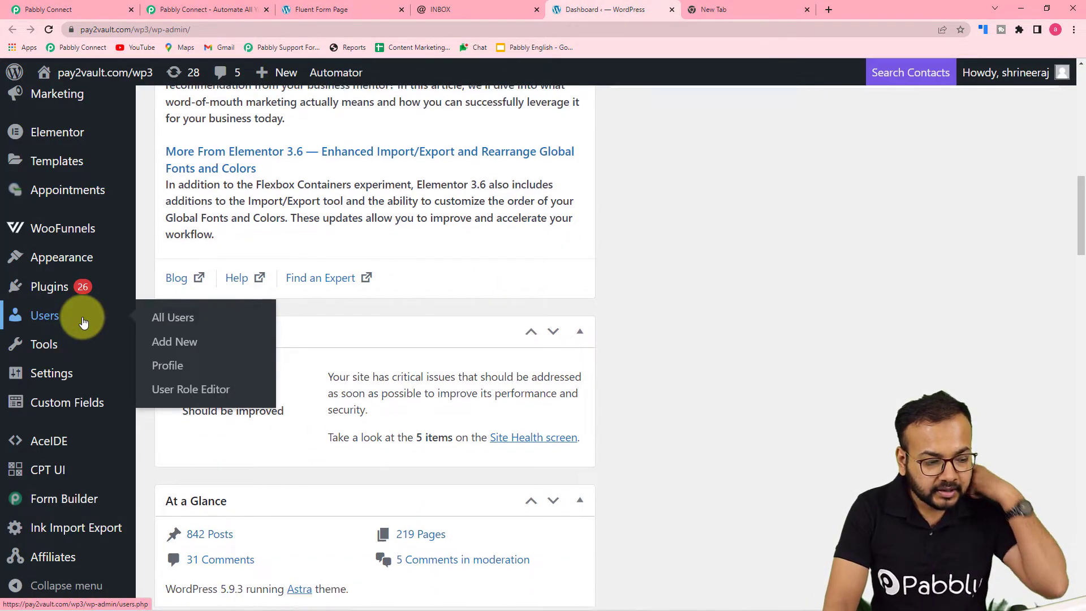
pyautogui.moveTo(79, 382)
pyautogui.scroll(-1, 79, 379)
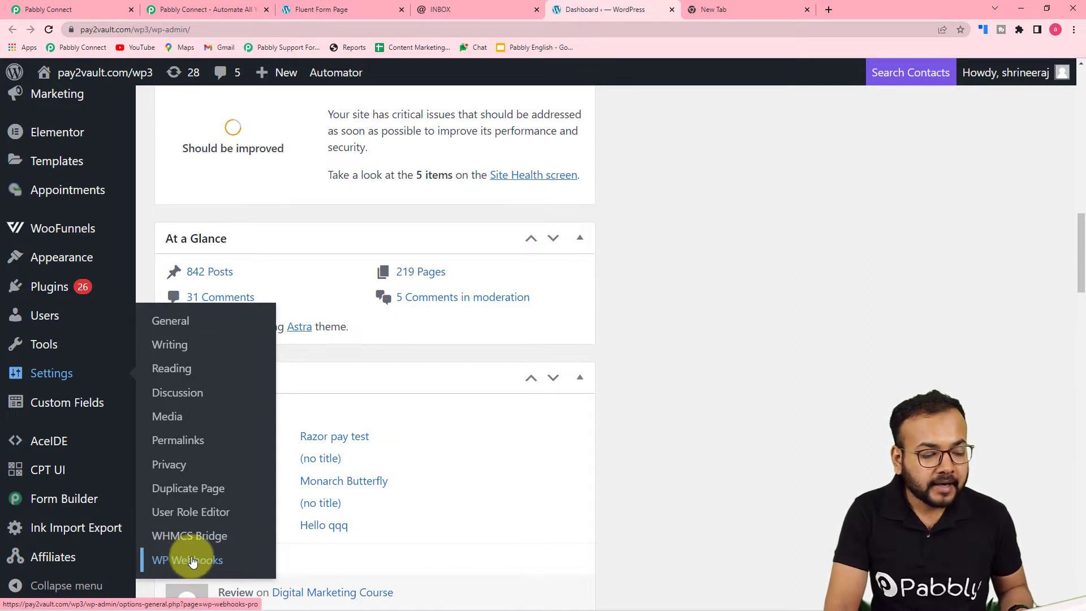
pyautogui.click(193, 561)
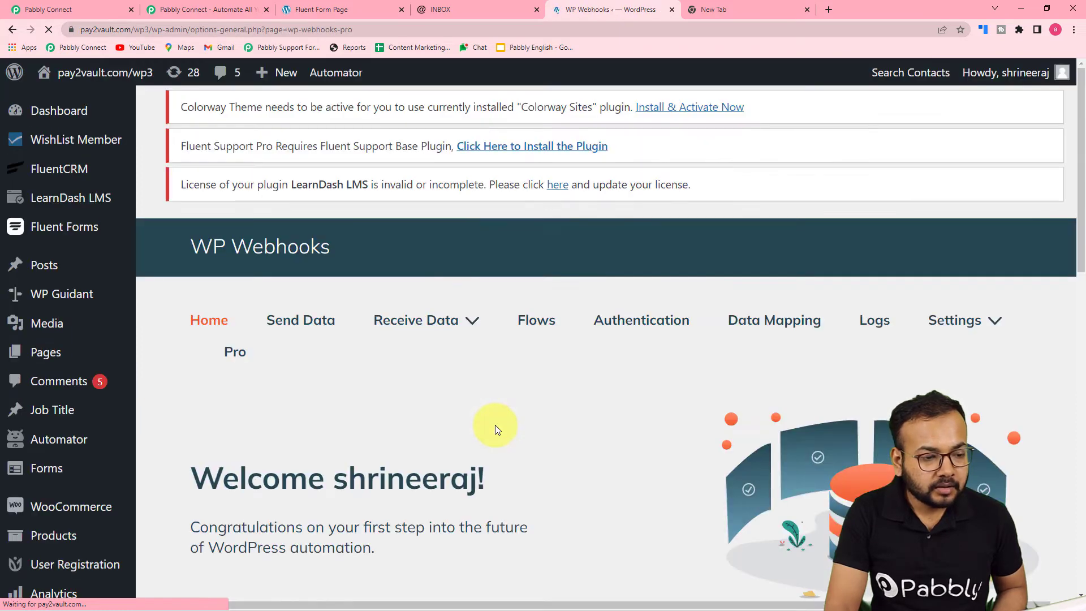
pyautogui.click(302, 329)
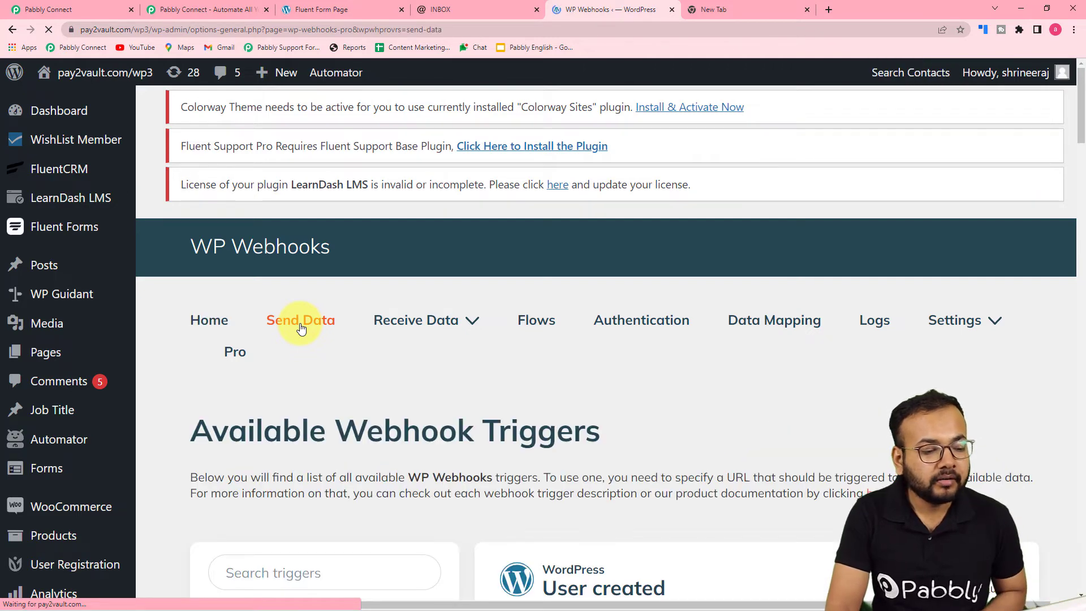
# - Open the Form submitted webhook trigger for Fluent Forms
pyautogui.scroll(-7, 354, 331)
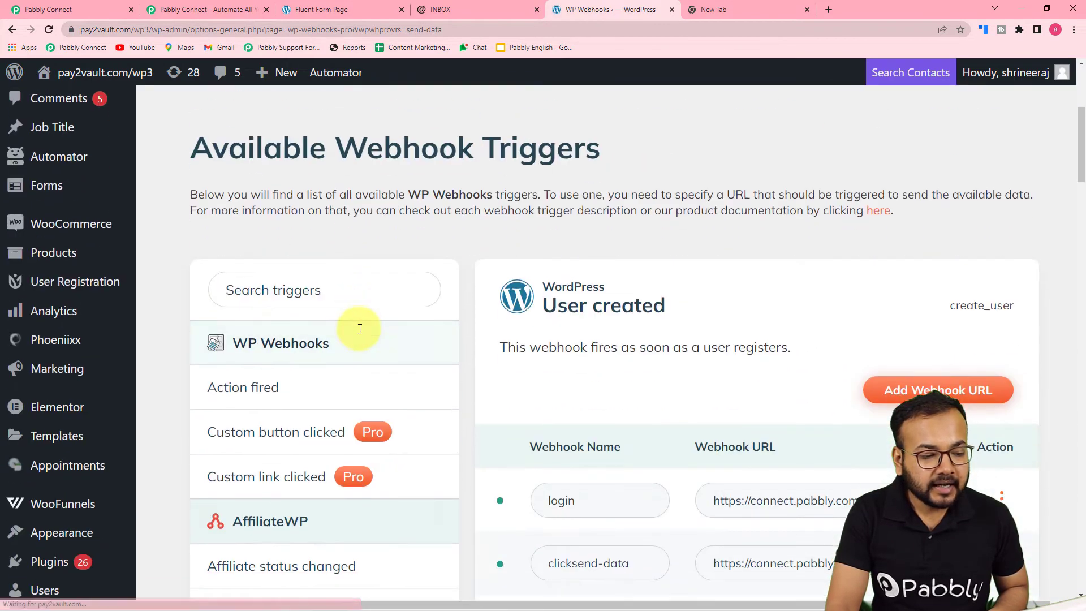
pyautogui.scroll(-12, 358, 328)
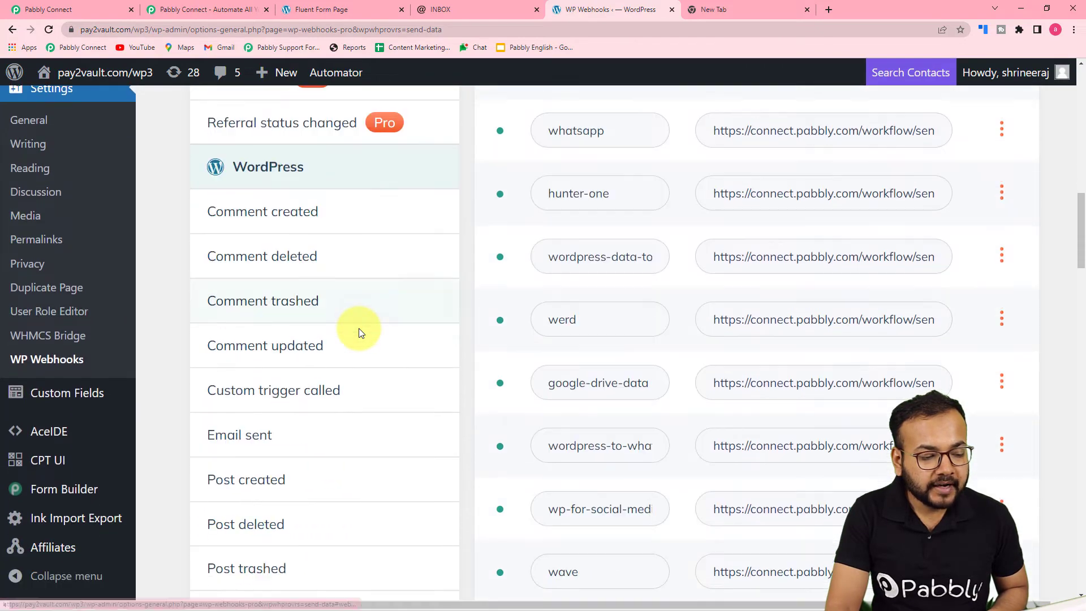
pyautogui.scroll(-8, 360, 333)
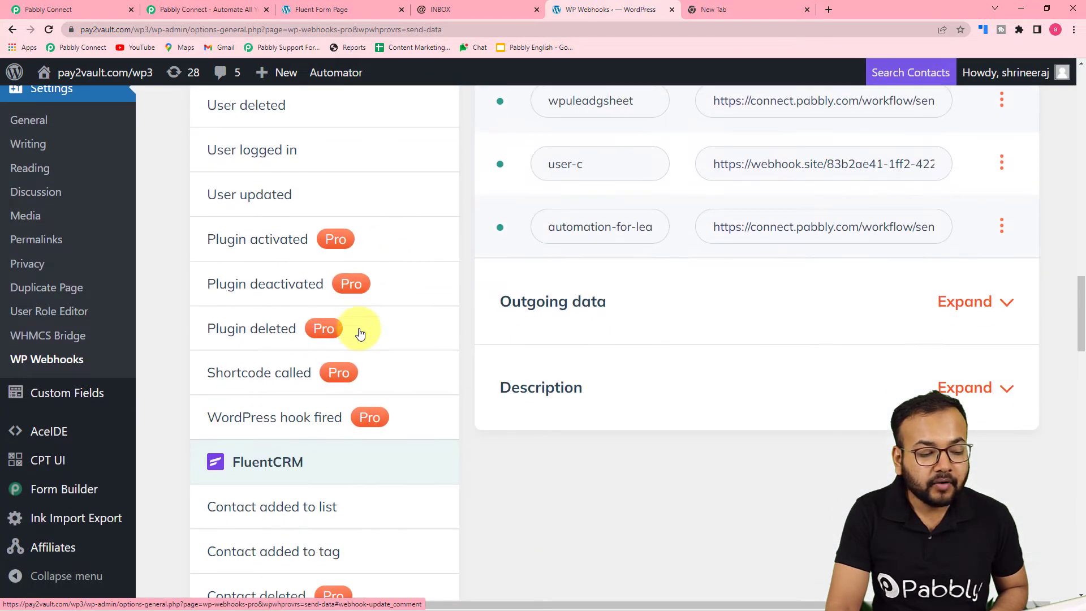
pyautogui.scroll(-10, 360, 334)
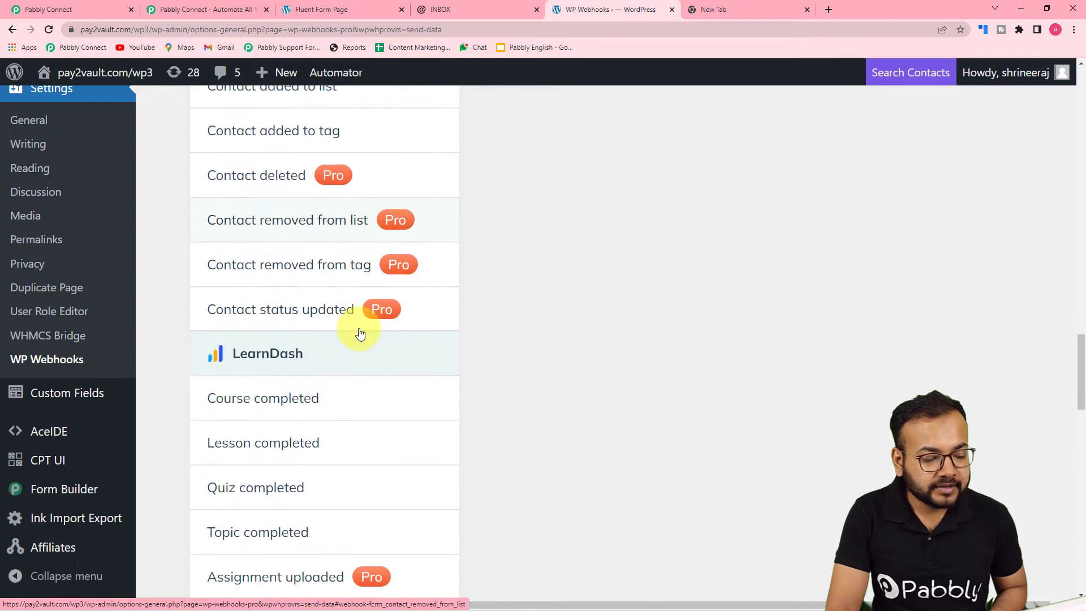
pyautogui.scroll(-7, 360, 334)
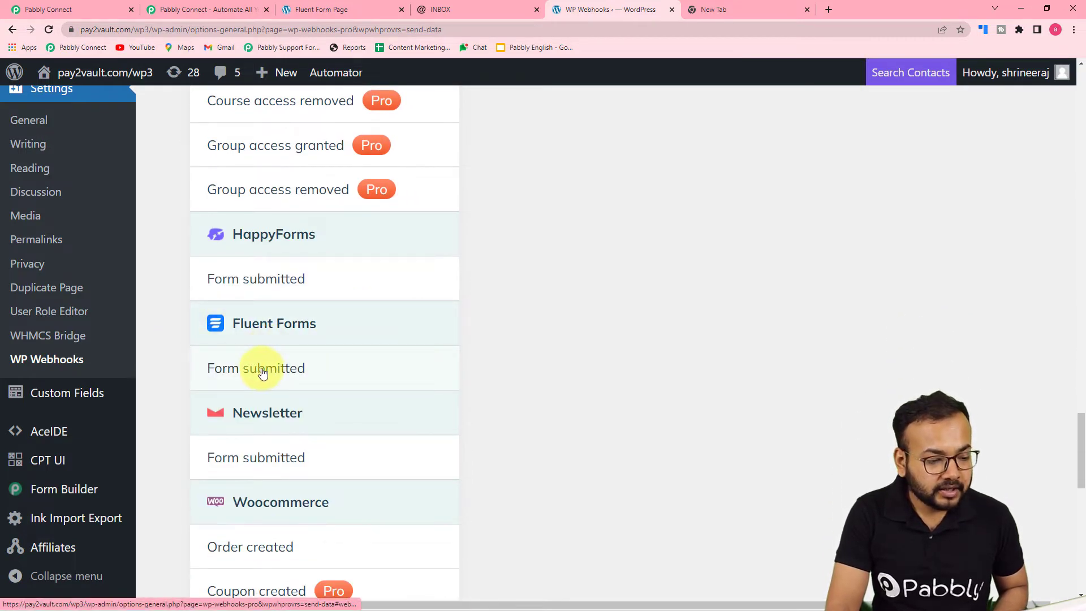
pyautogui.click(297, 369)
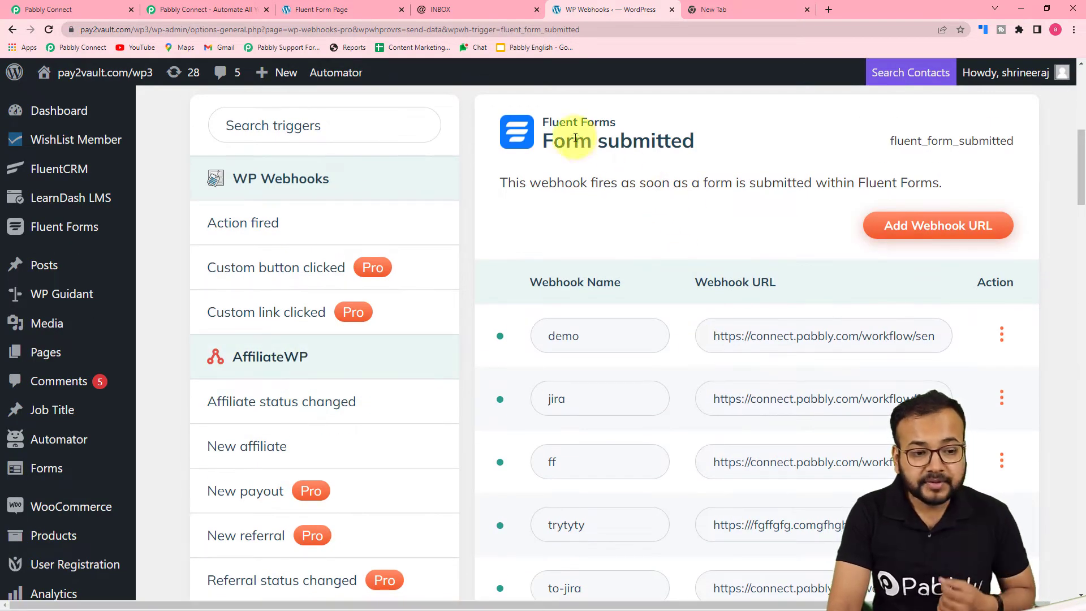
# - Start adding a webhook URL to the Fluent Forms Form submitted trigger and name it To Inbox
pyautogui.click(907, 224)
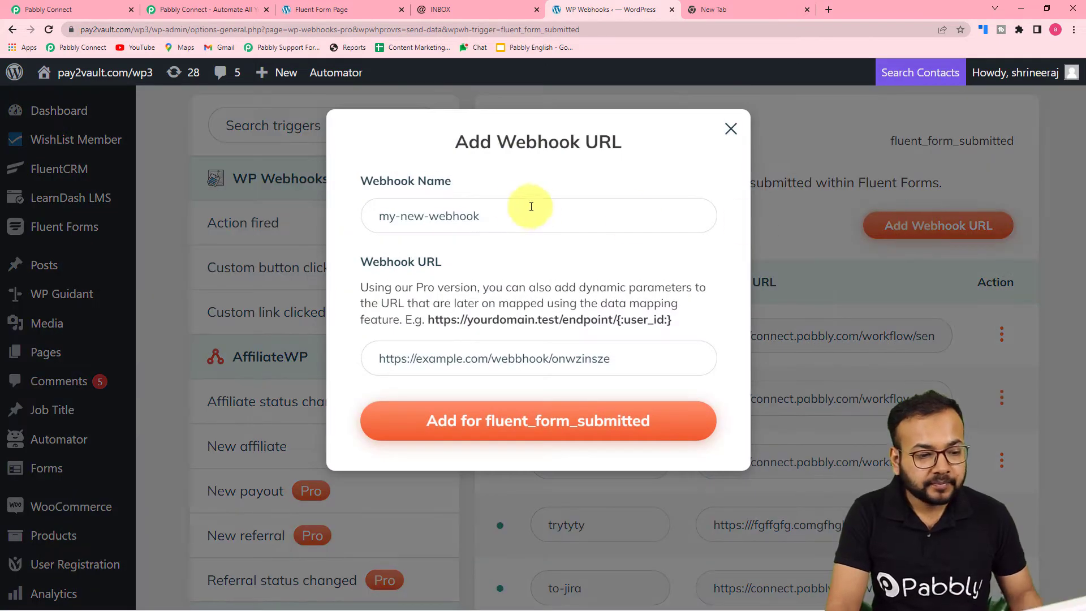
pyautogui.click(537, 208)
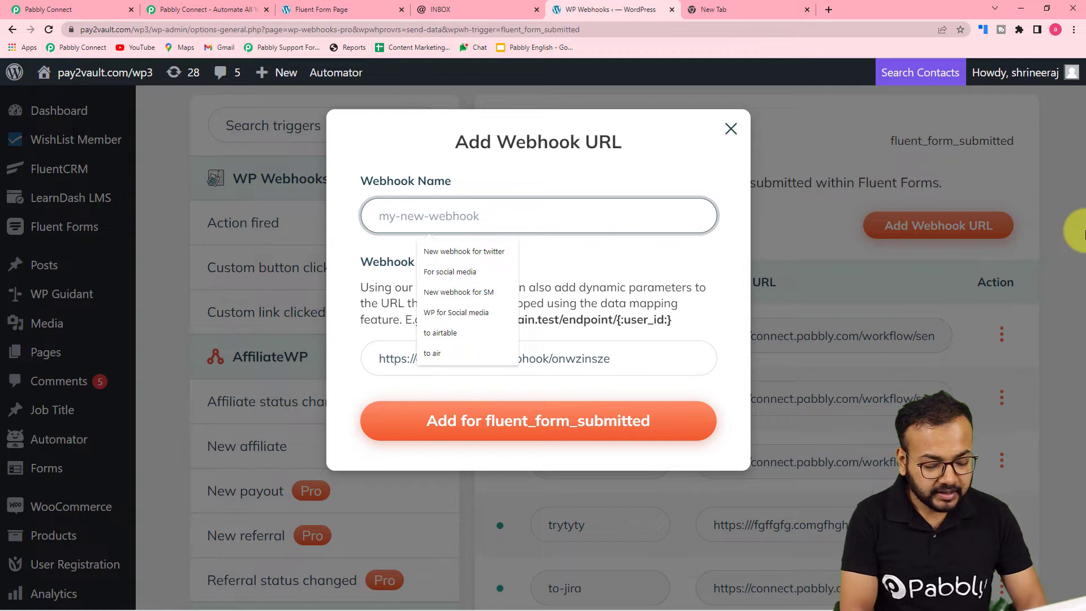
pyautogui.write('To')
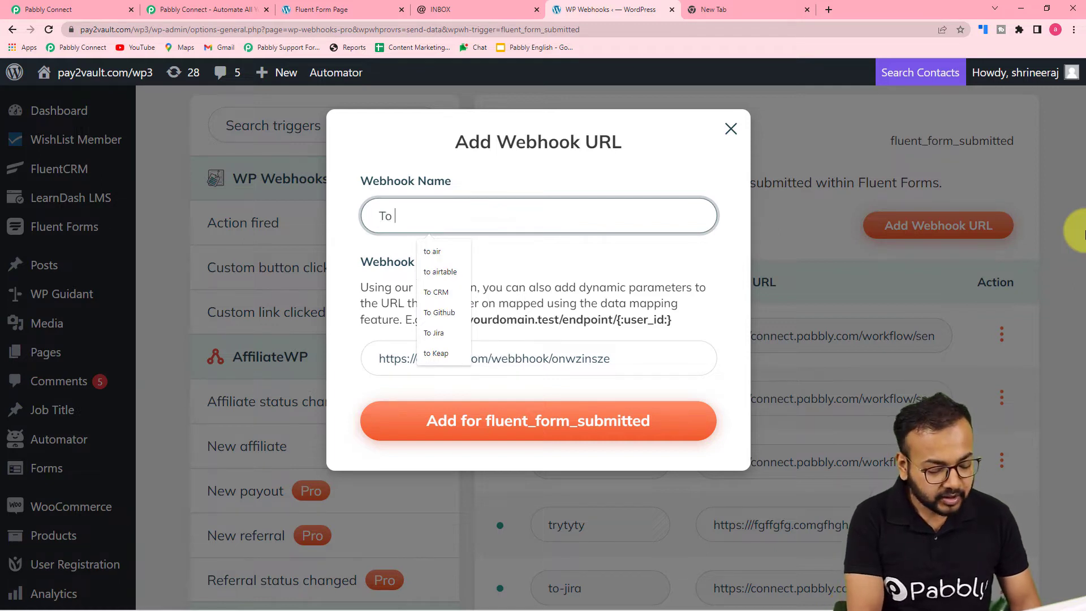
pyautogui.write(' Inbox')
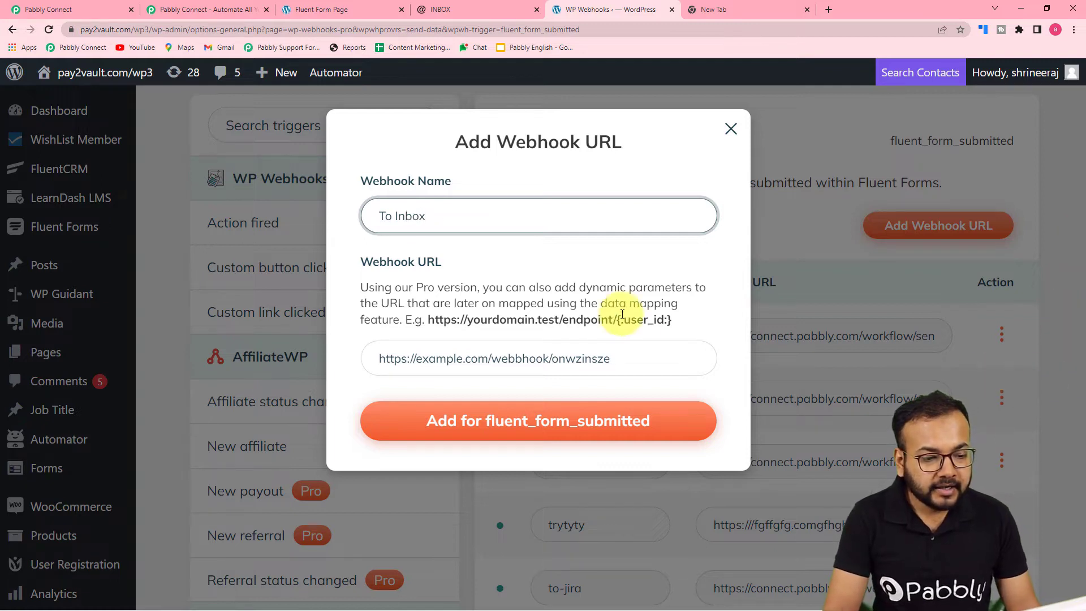
# - Copy the workflow's webhook URL from Pabbly Connect, paste it as the new webhook's URL in WordPress, and add the webhook
pyautogui.click(388, 358)
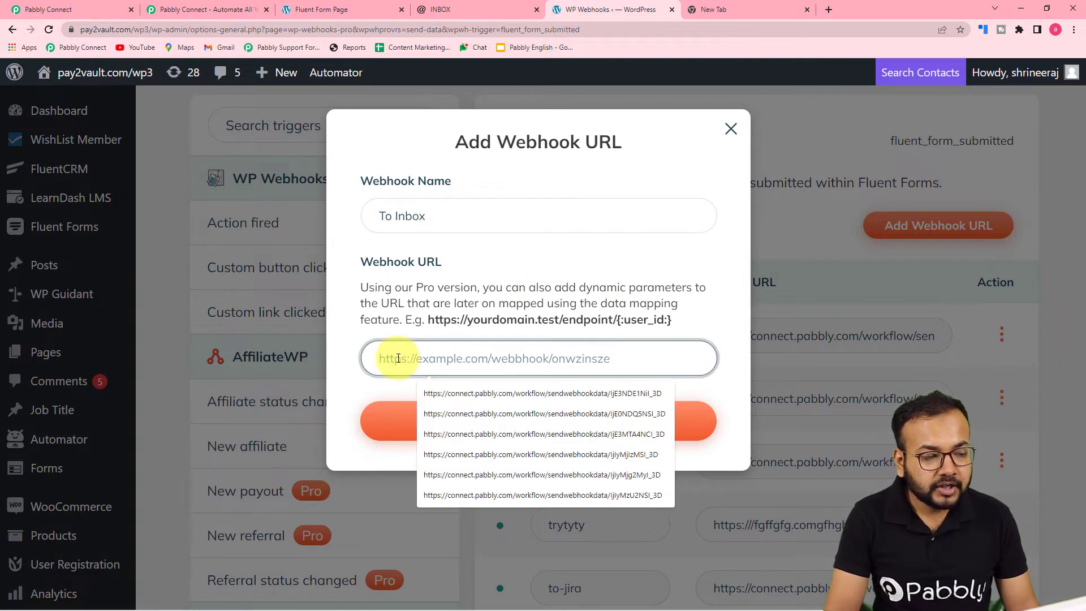
pyautogui.click(29, 9)
pyautogui.click(899, 226)
pyautogui.click(612, 15)
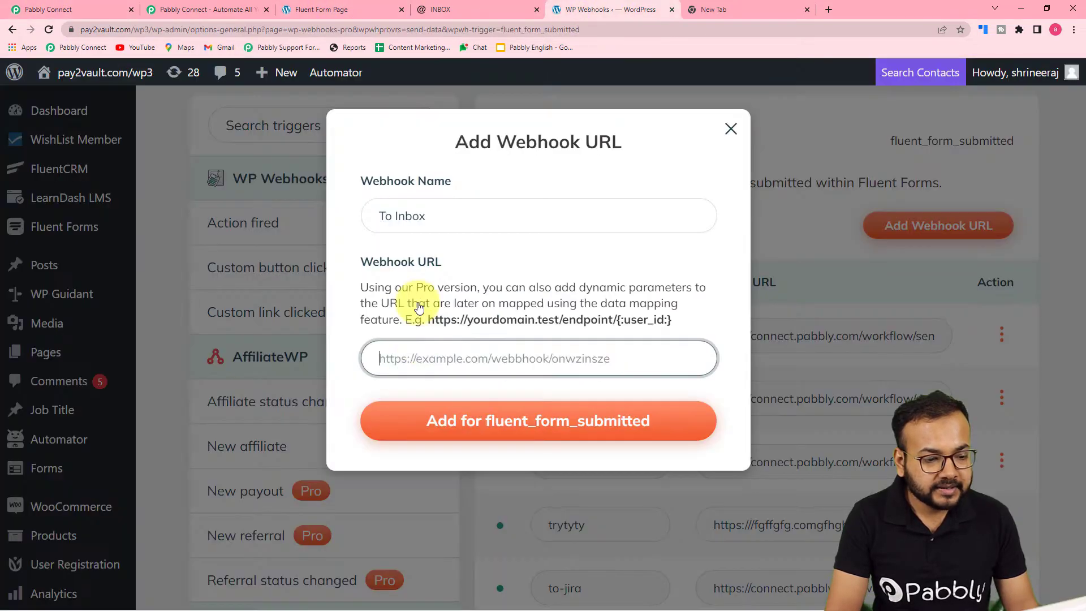
pyautogui.rightClick(408, 353)
pyautogui.click(429, 444)
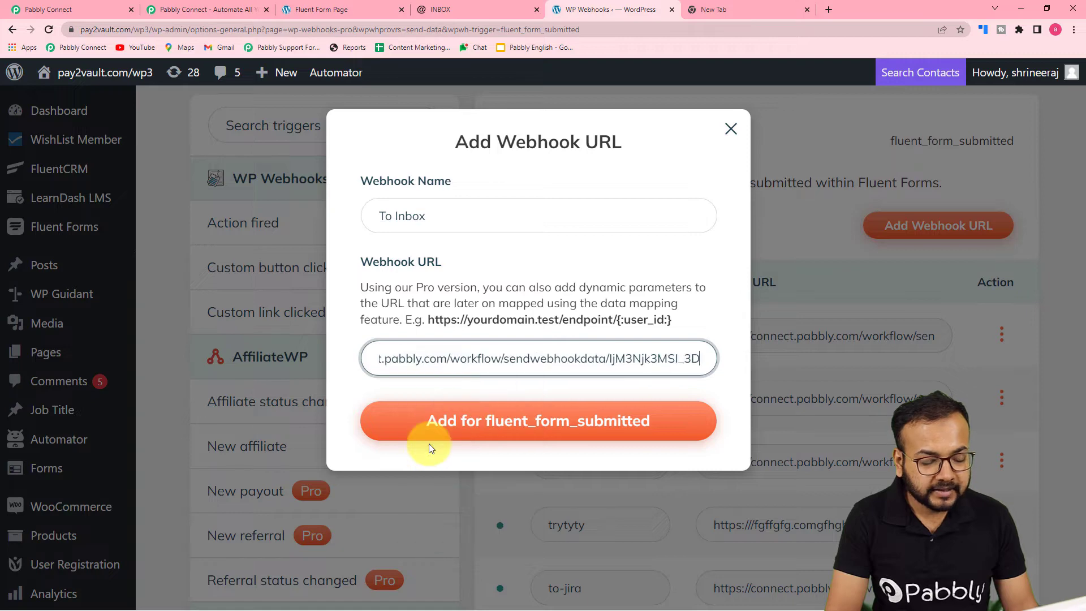
pyautogui.click(447, 425)
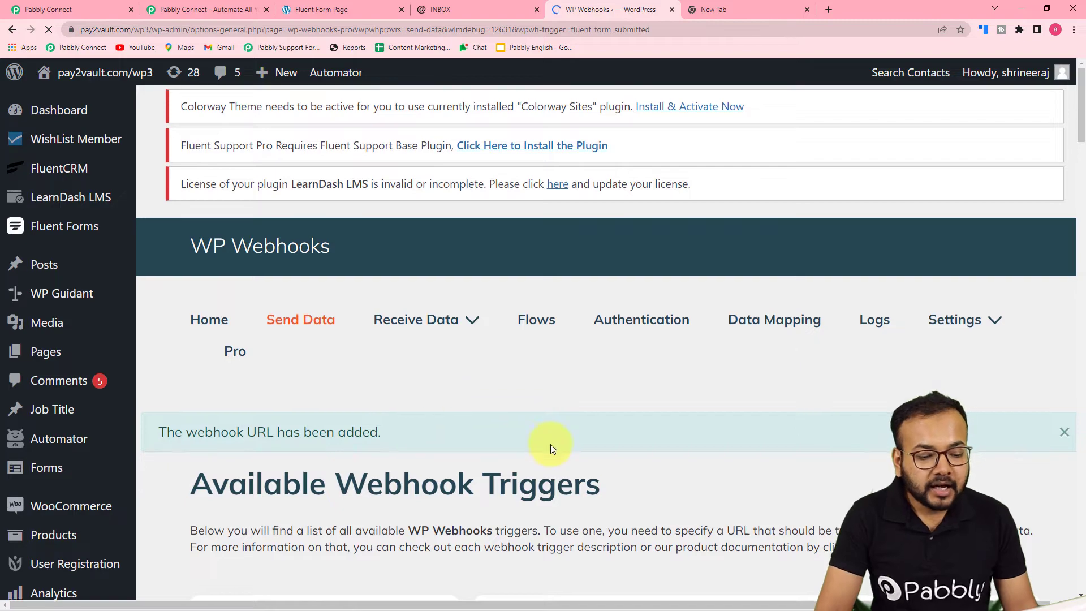
# - Open the action settings of the newly added to-inbox webhook
pyautogui.scroll(-3, 892, 260)
pyautogui.moveTo(1078, 145); pyautogui.dragTo(1081, 331)
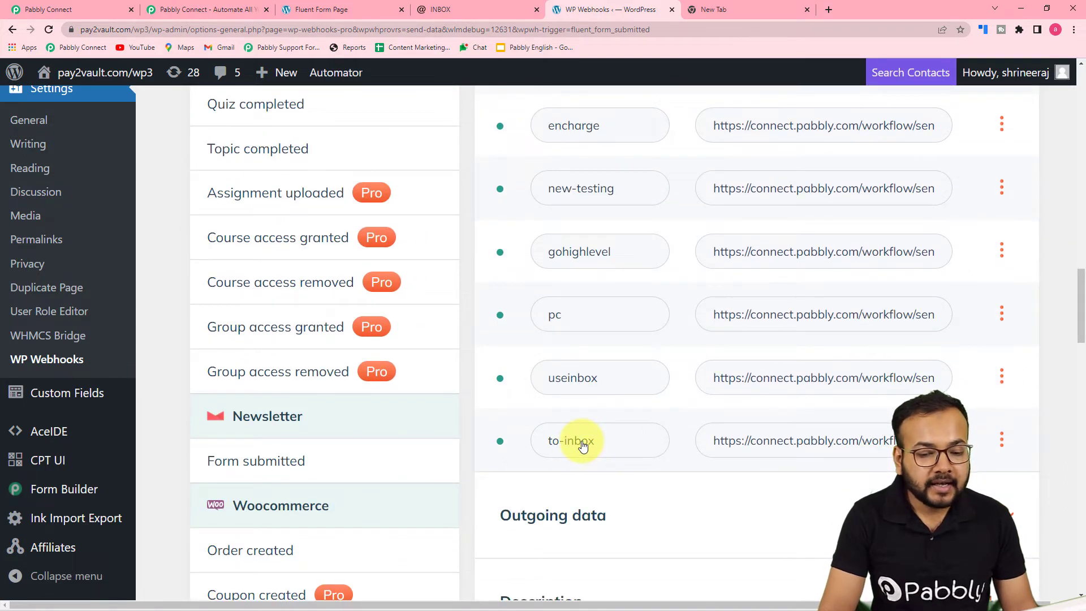
pyautogui.click(1001, 446)
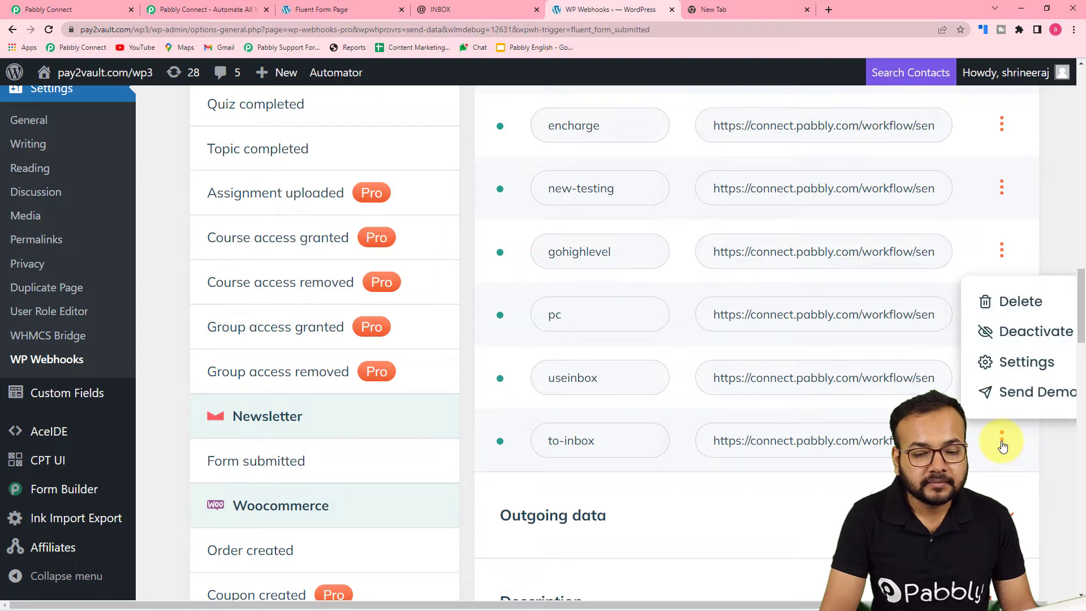
pyautogui.click(1001, 363)
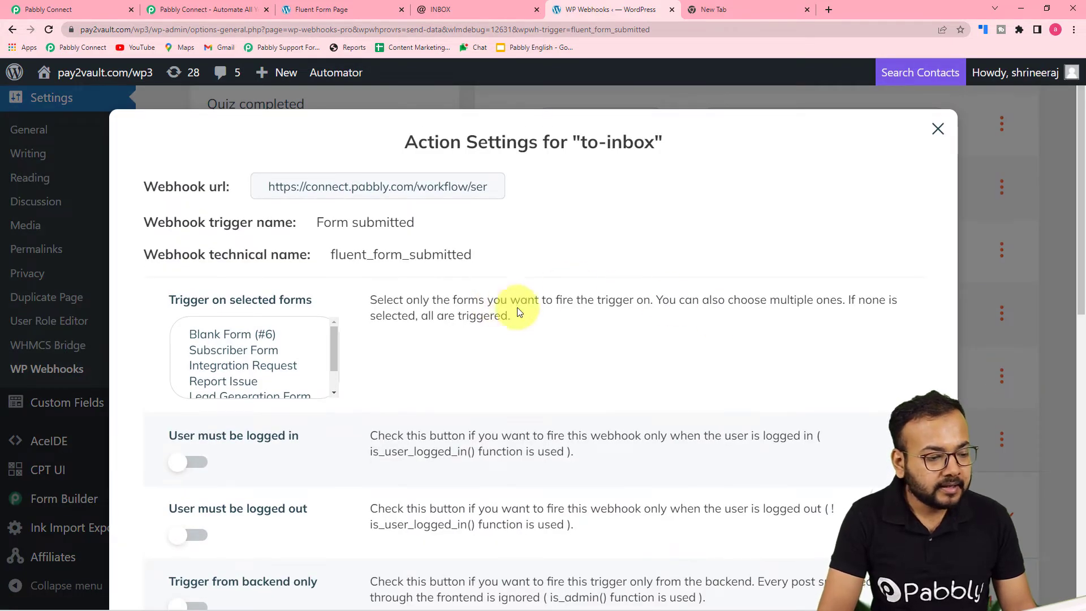
# - Check the setup instructions and the form page, and select Inbox Contact Form as the form that fires the webhook
pyautogui.scroll(-2, 550, 309)
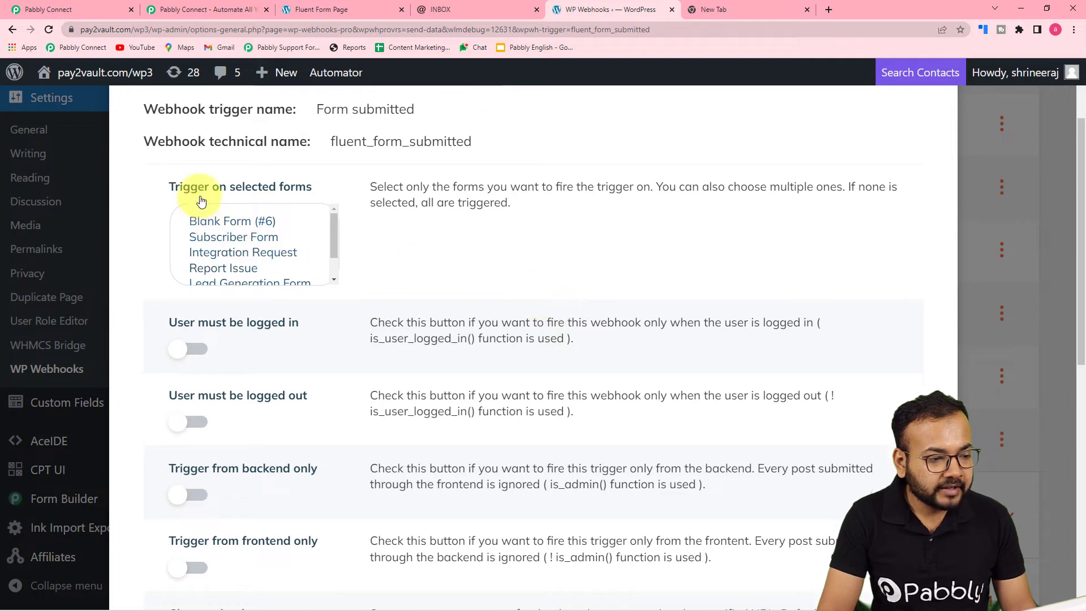
pyautogui.click(54, 8)
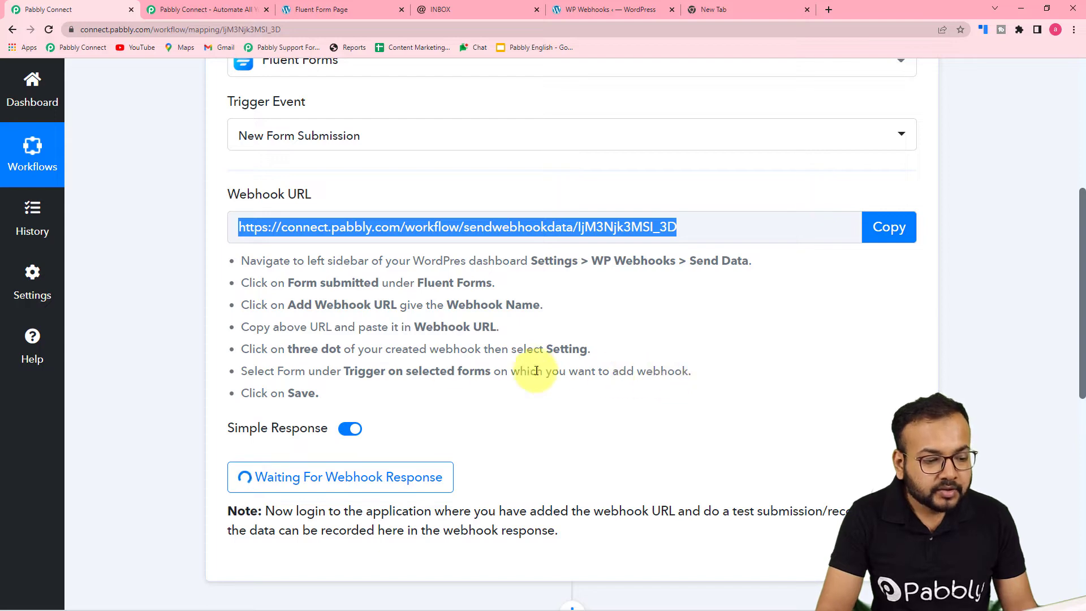
pyautogui.click(636, 12)
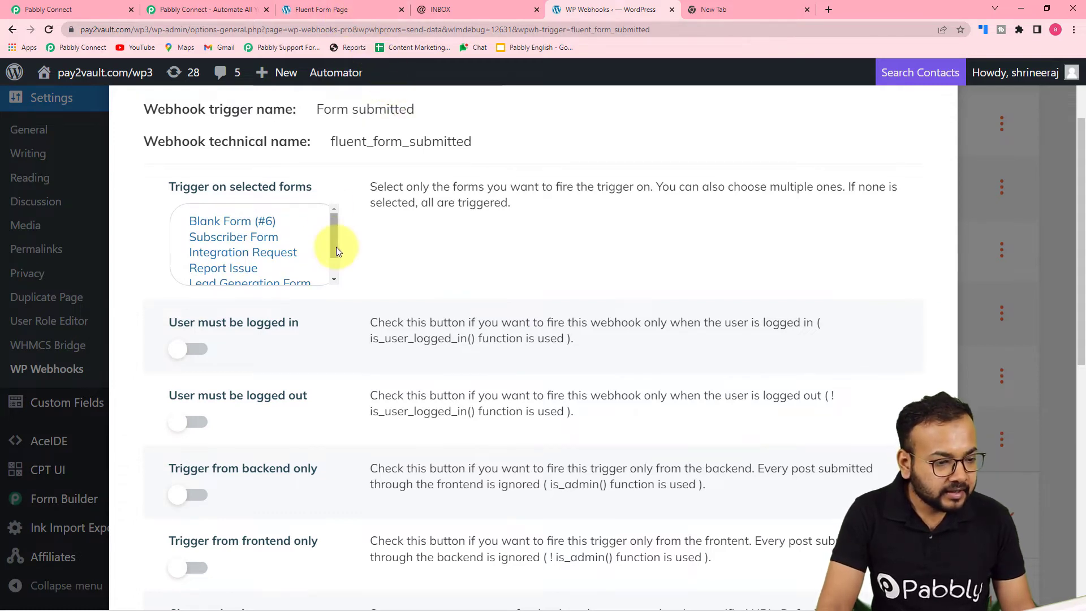
pyautogui.moveTo(333, 243); pyautogui.dragTo(338, 263)
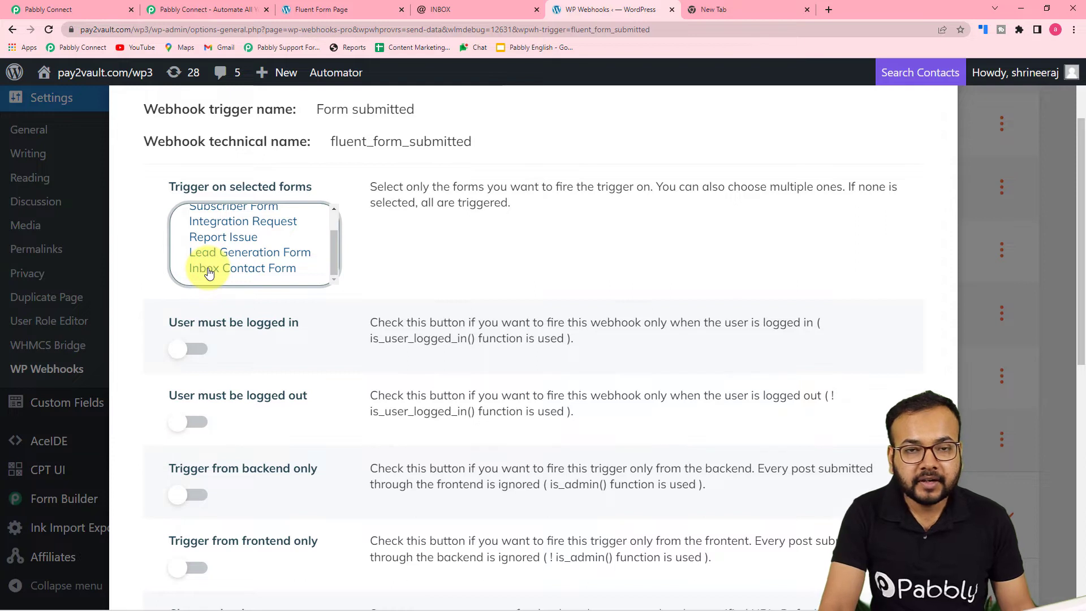
pyautogui.click(293, 9)
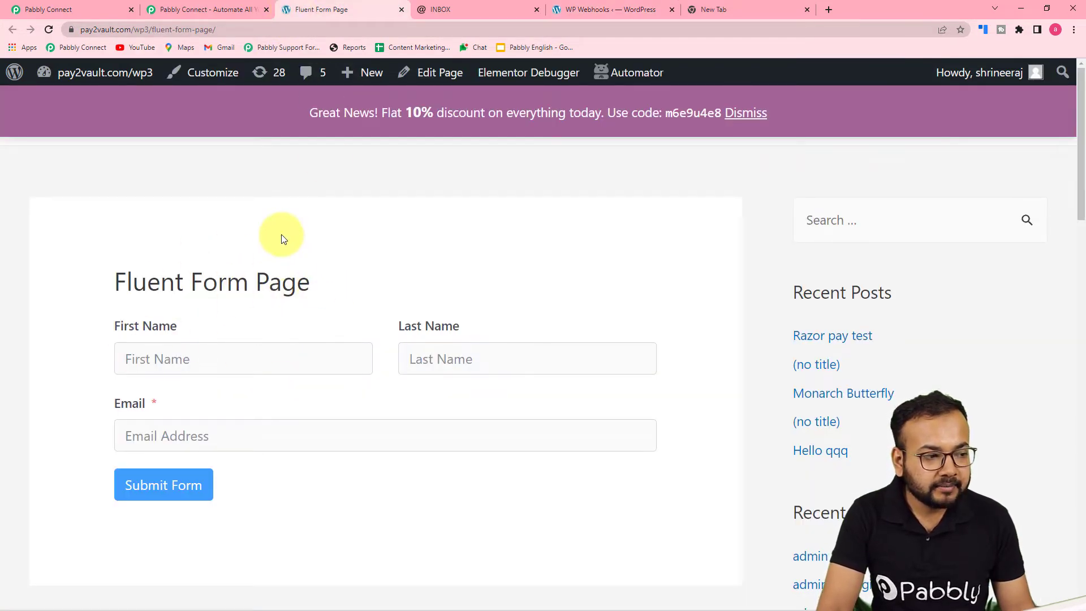
pyautogui.click(600, 14)
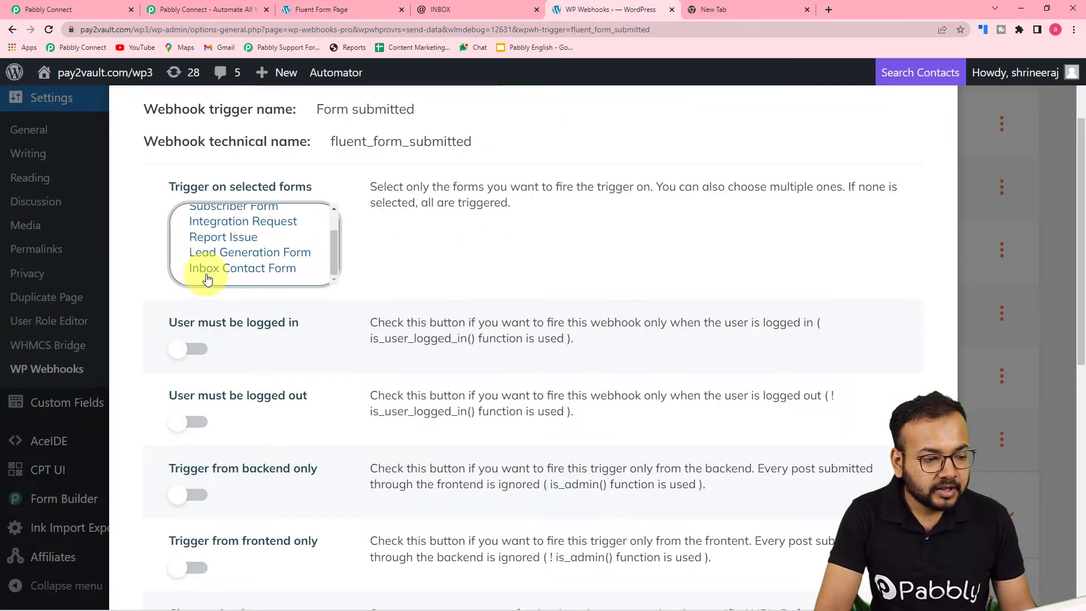
pyautogui.click(213, 270)
# - Save the to-inbox webhook's settings and close them
pyautogui.scroll(-5, 419, 396)
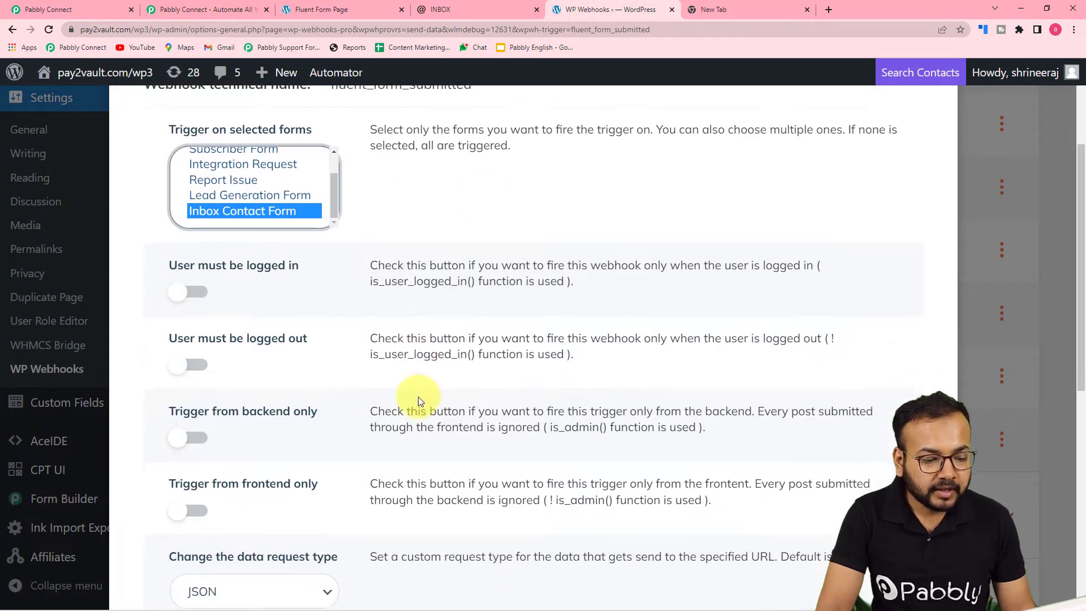
pyautogui.scroll(-4, 419, 398)
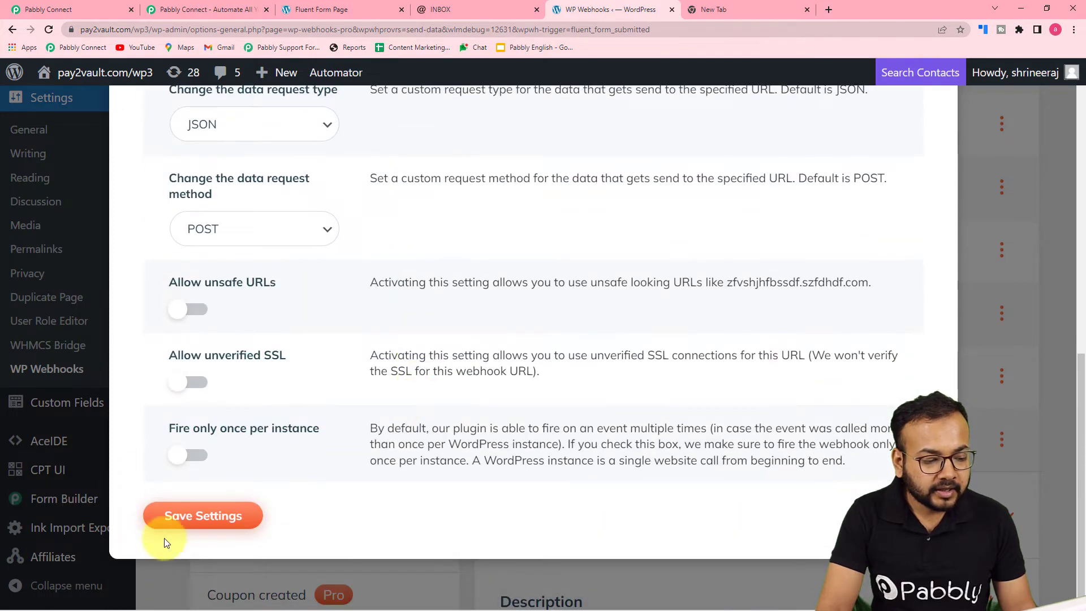
pyautogui.click(176, 525)
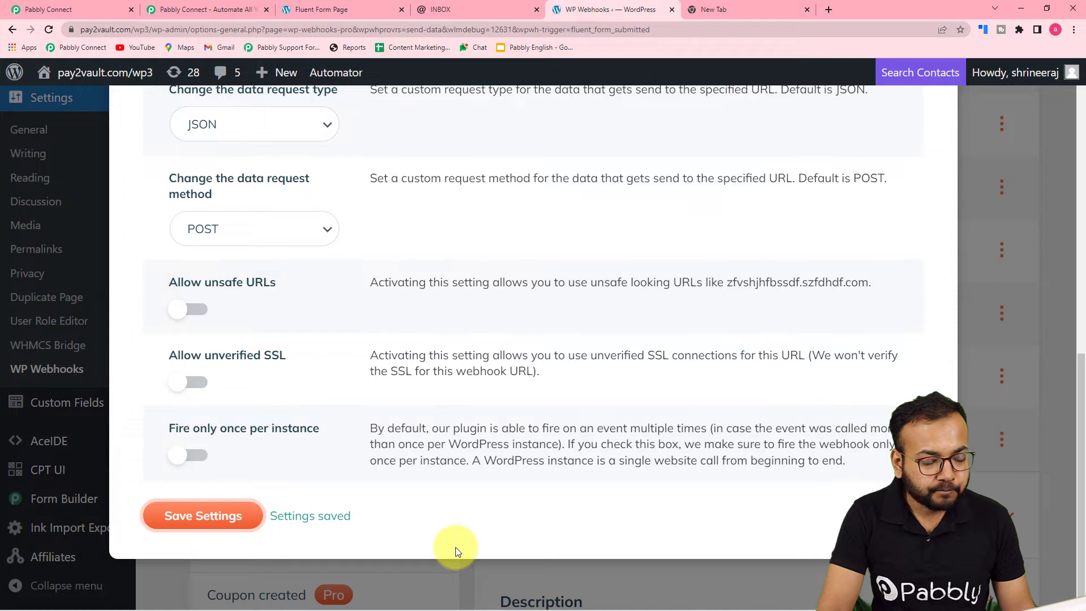
pyautogui.scroll(9, 458, 551)
pyautogui.scroll(3, 533, 348)
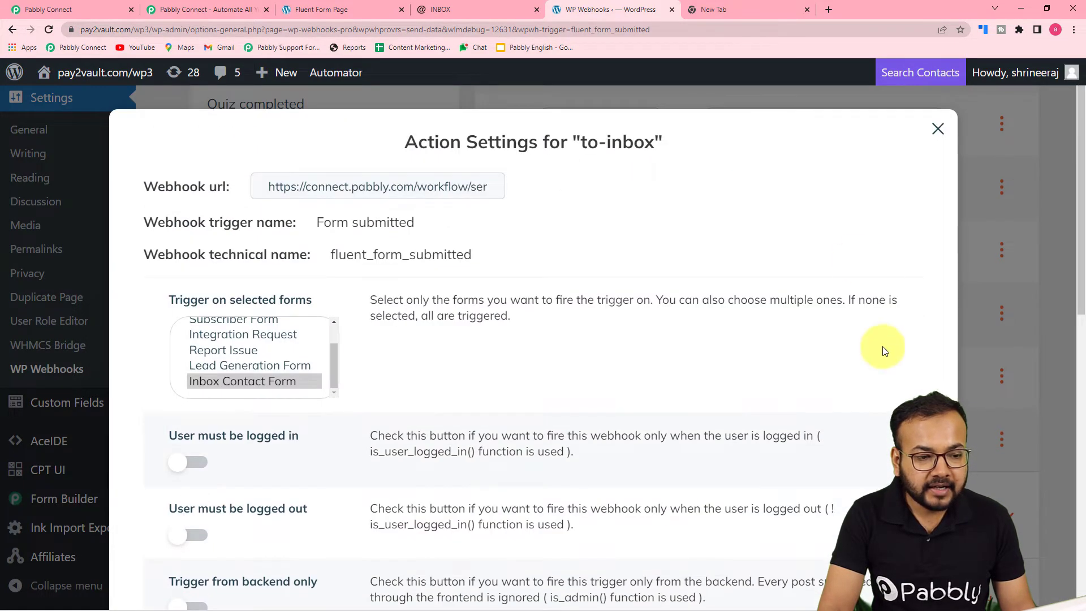
pyautogui.click(938, 129)
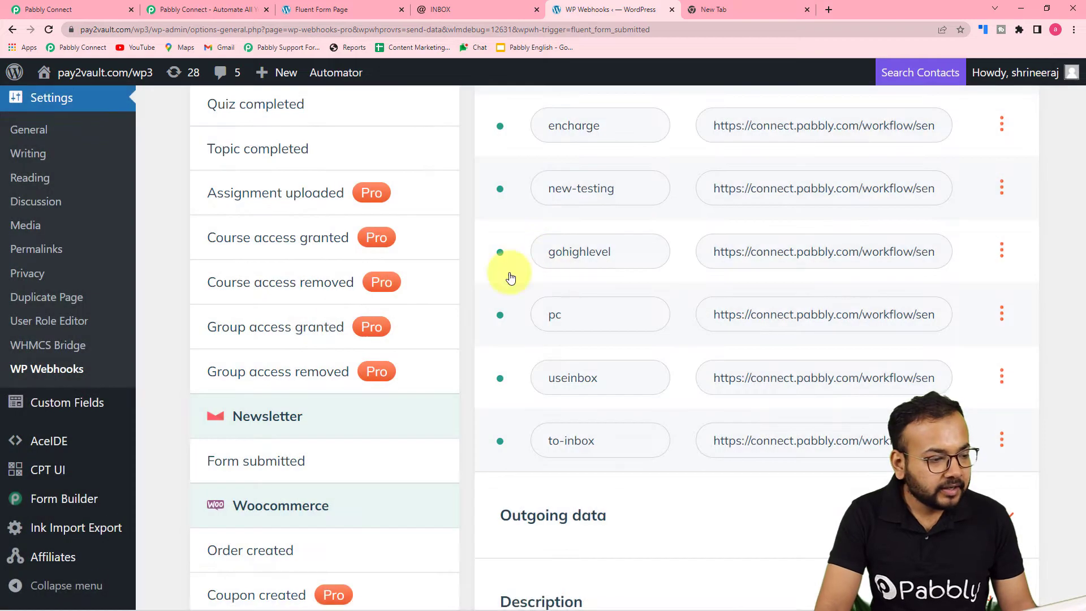
# - Open the list of all Fluent Forms forms and locate the Inbox Contact Form's shortcode
pyautogui.scroll(7, 49, 429)
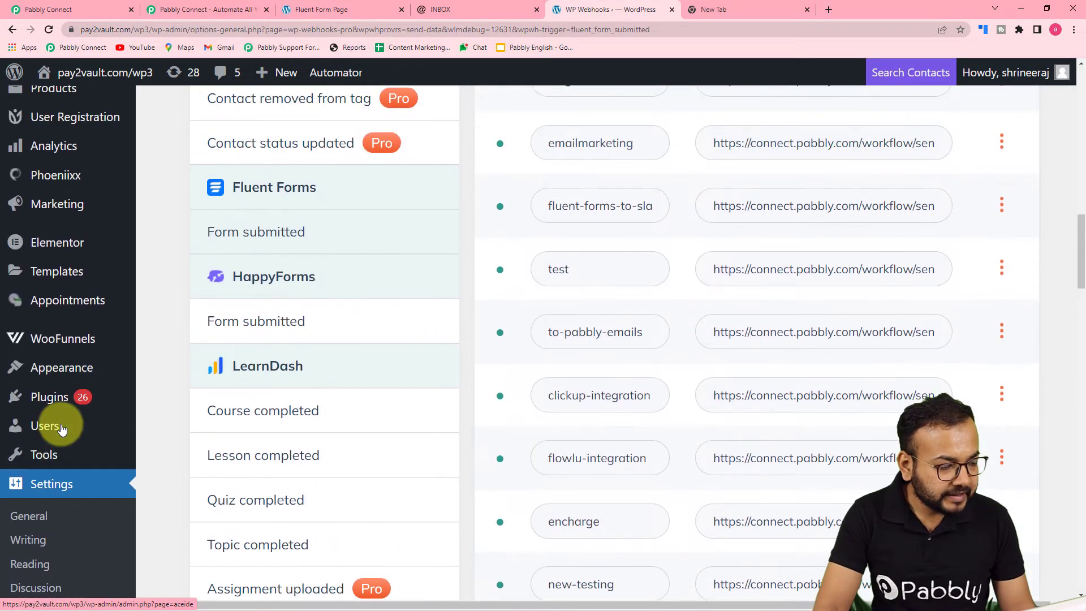
pyautogui.scroll(5, 61, 429)
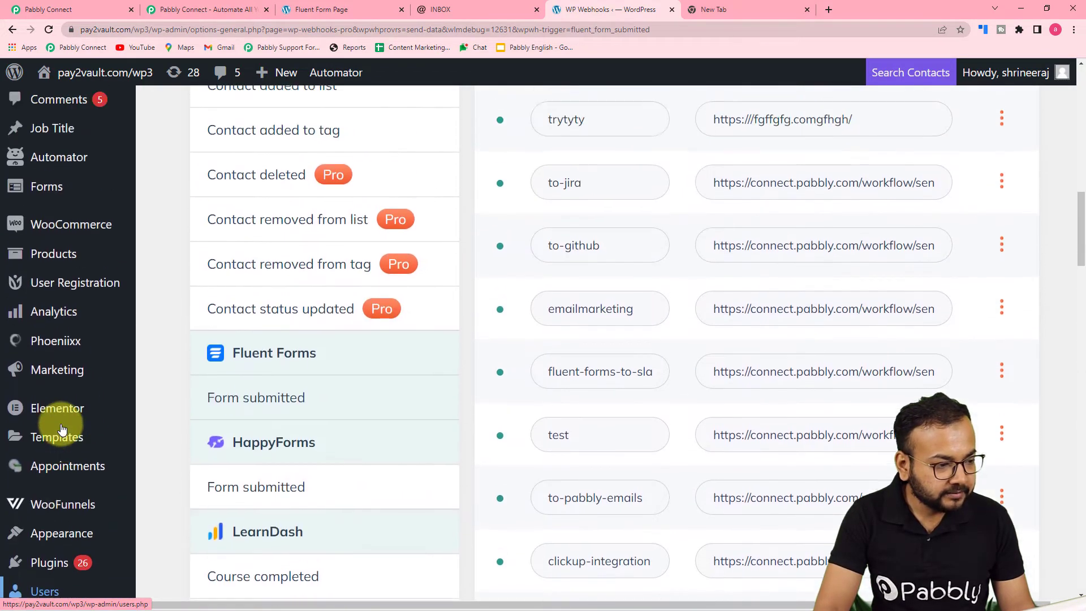
pyautogui.scroll(3, 61, 429)
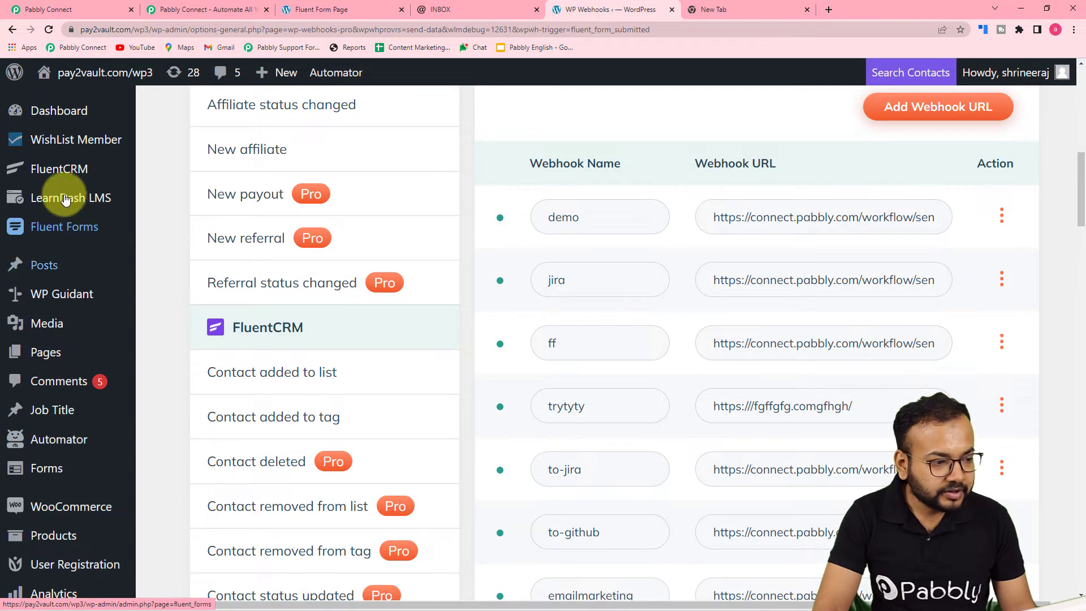
pyautogui.moveTo(61, 227)
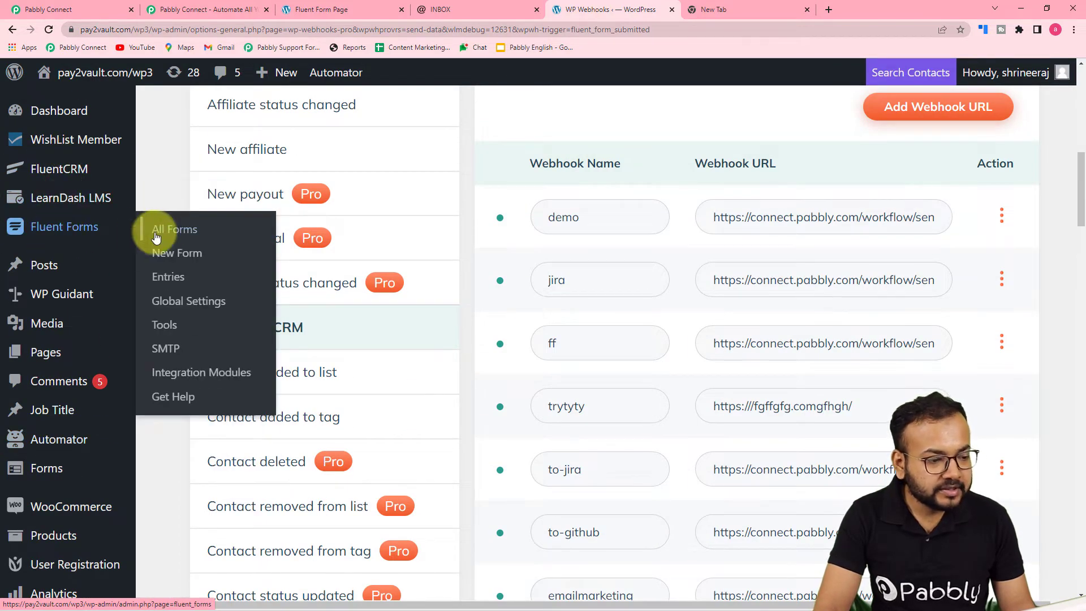
pyautogui.click(182, 238)
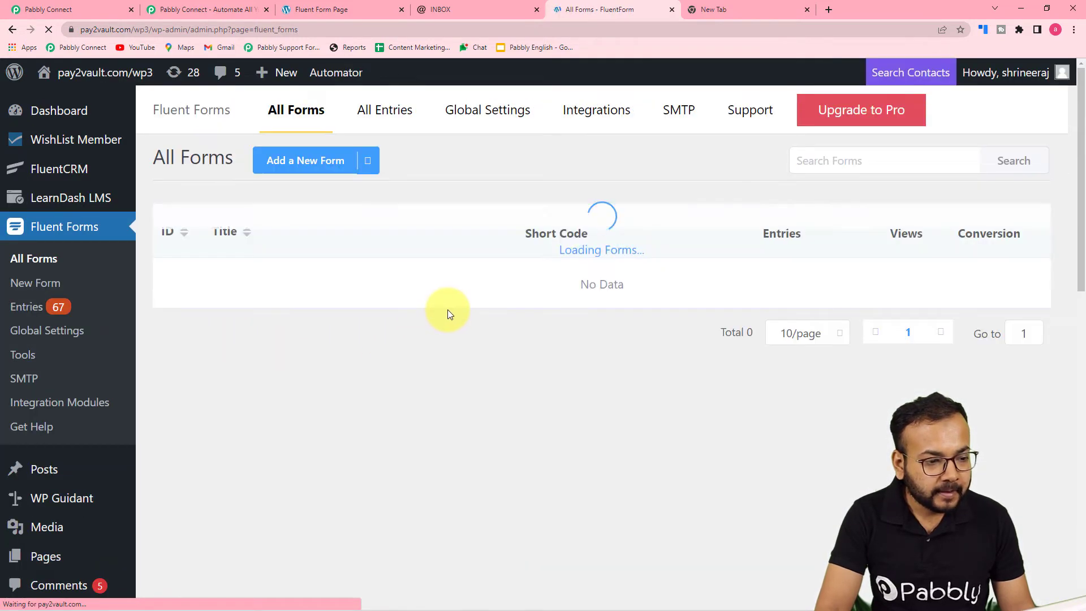
pyautogui.scroll(-4, 449, 314)
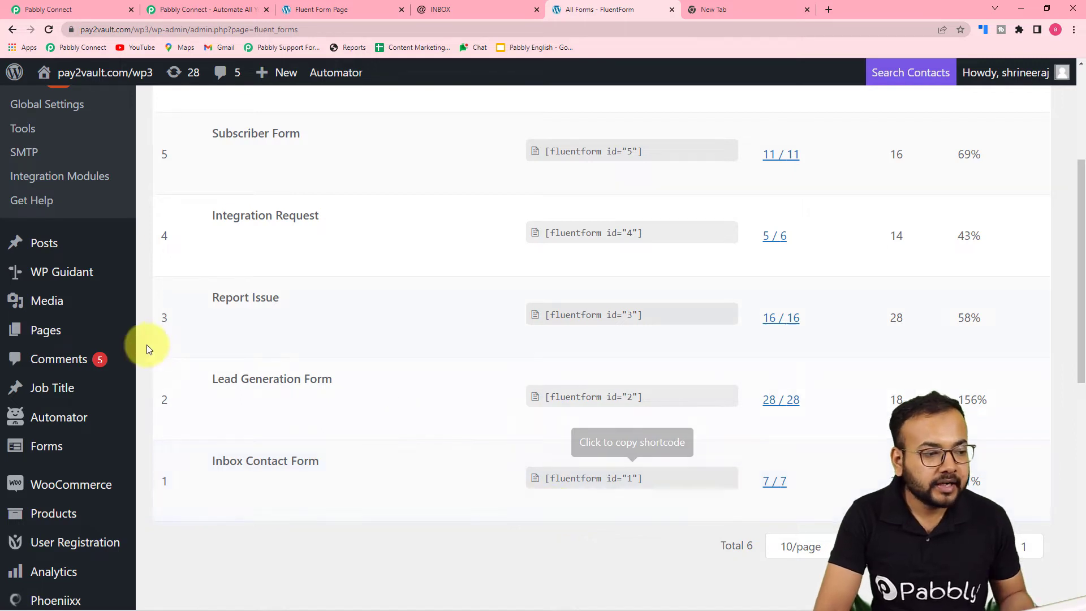
# - Review the form page and the webhook response status of the workflow's Fluent Forms trigger in Pabbly Connect
pyautogui.click(320, 14)
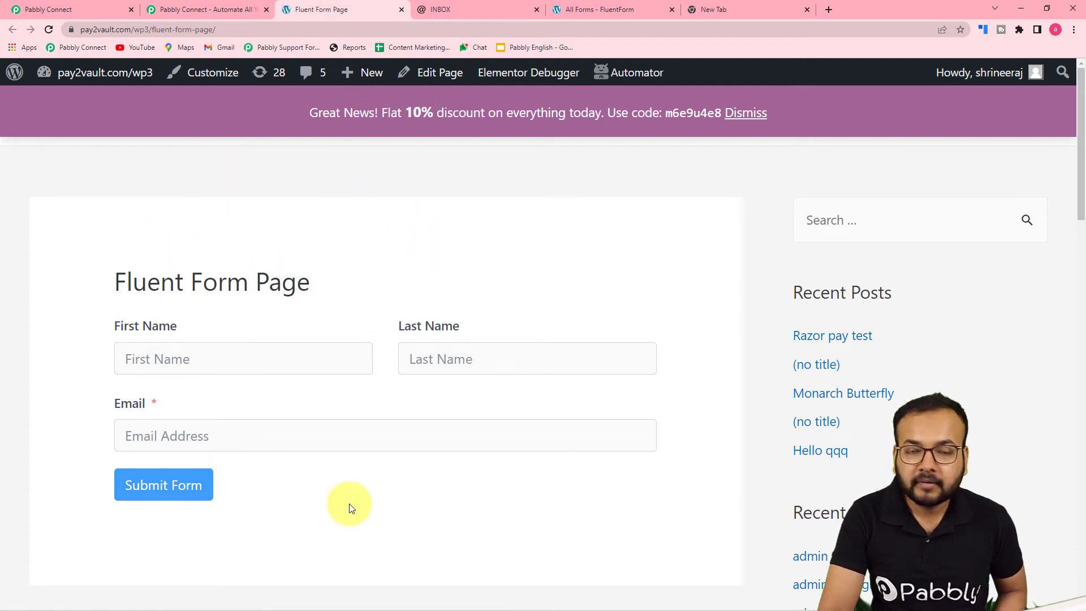
pyautogui.click(94, 7)
pyautogui.scroll(-2, 142, 273)
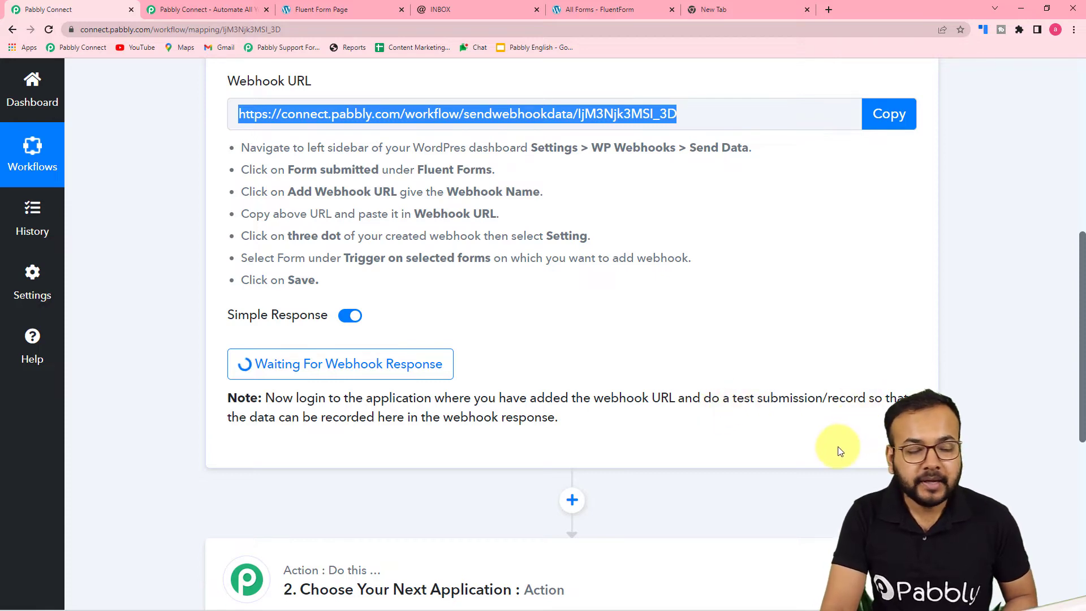
pyautogui.scroll(2, 837, 444)
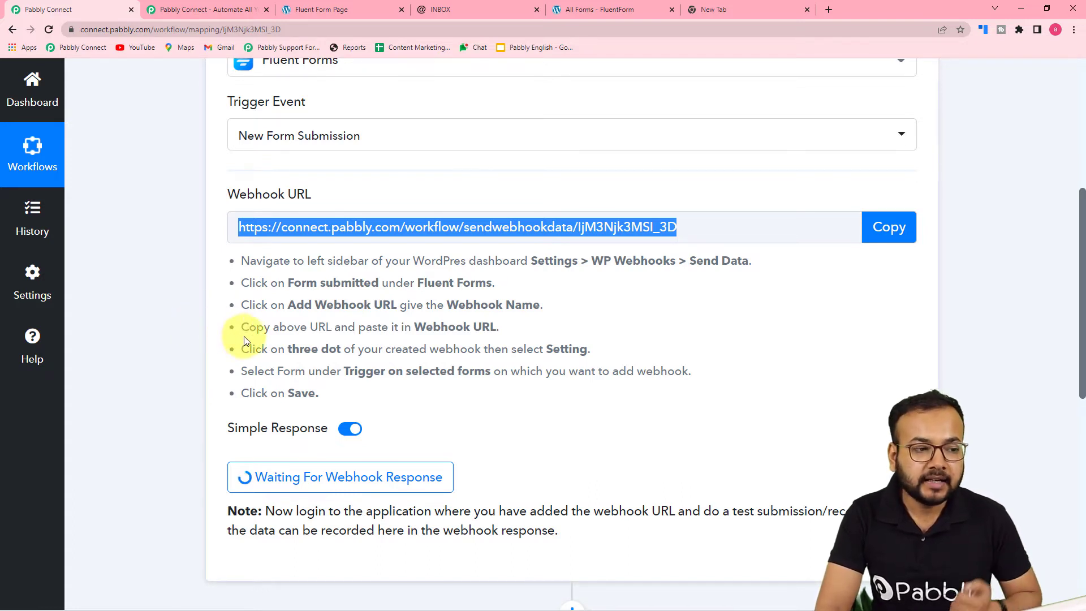
# - Open the Fluent Form page and fill in the test contact's first name and last name
pyautogui.click(360, 5)
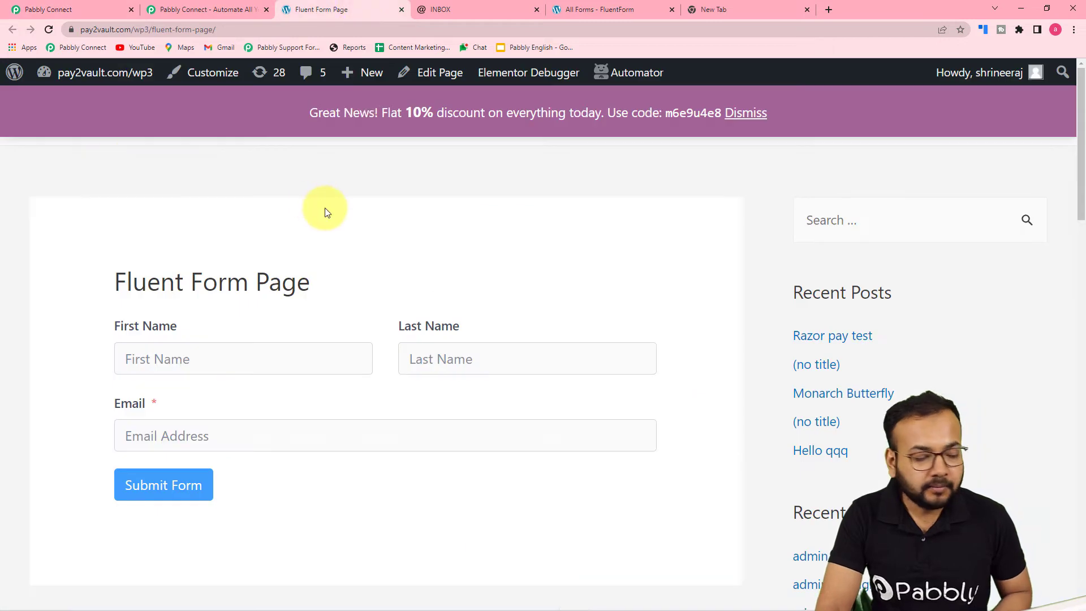
pyautogui.scroll(-3, 323, 211)
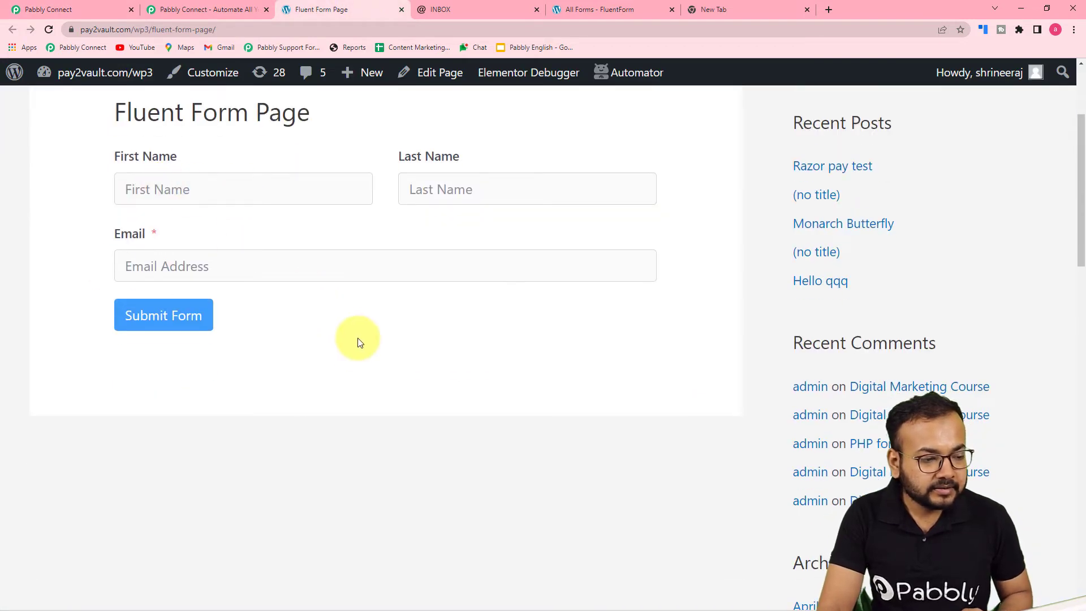
pyautogui.scroll(1, 353, 384)
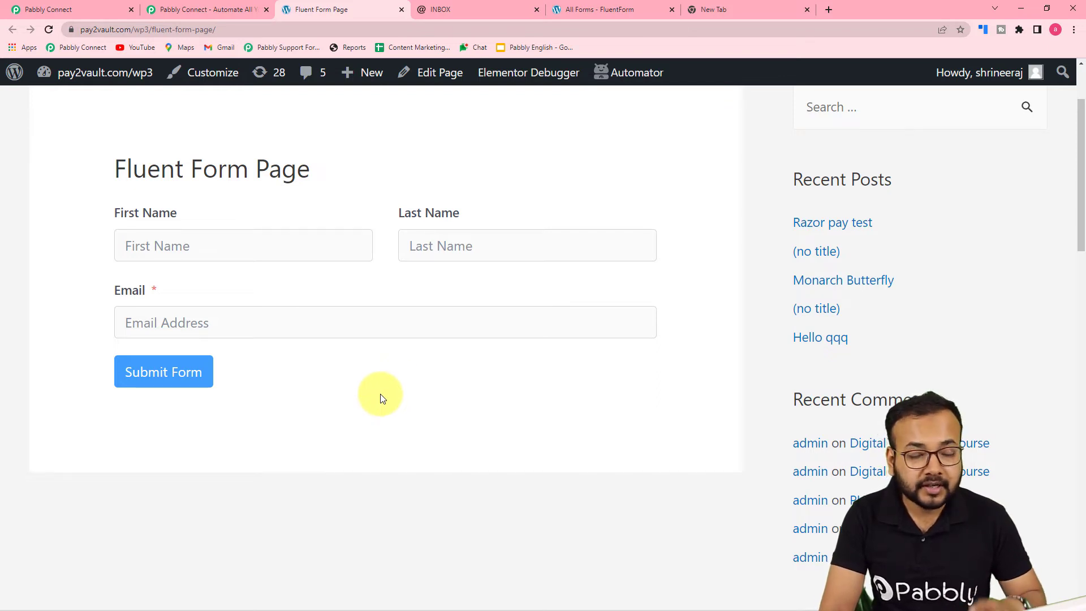
pyautogui.click(287, 246)
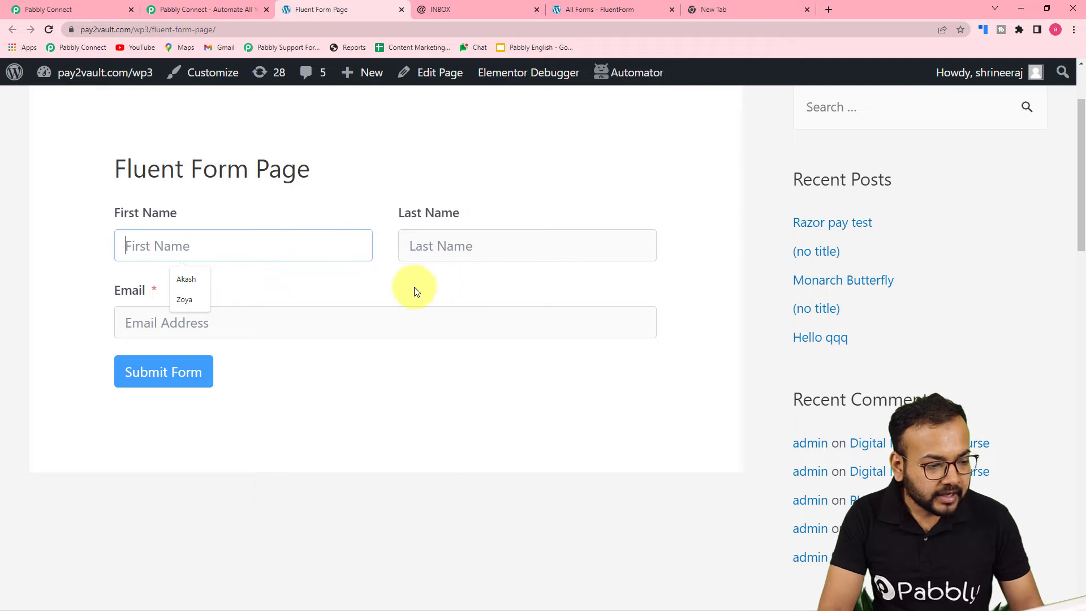
pyautogui.click(191, 305)
pyautogui.click(425, 244)
pyautogui.click(468, 299)
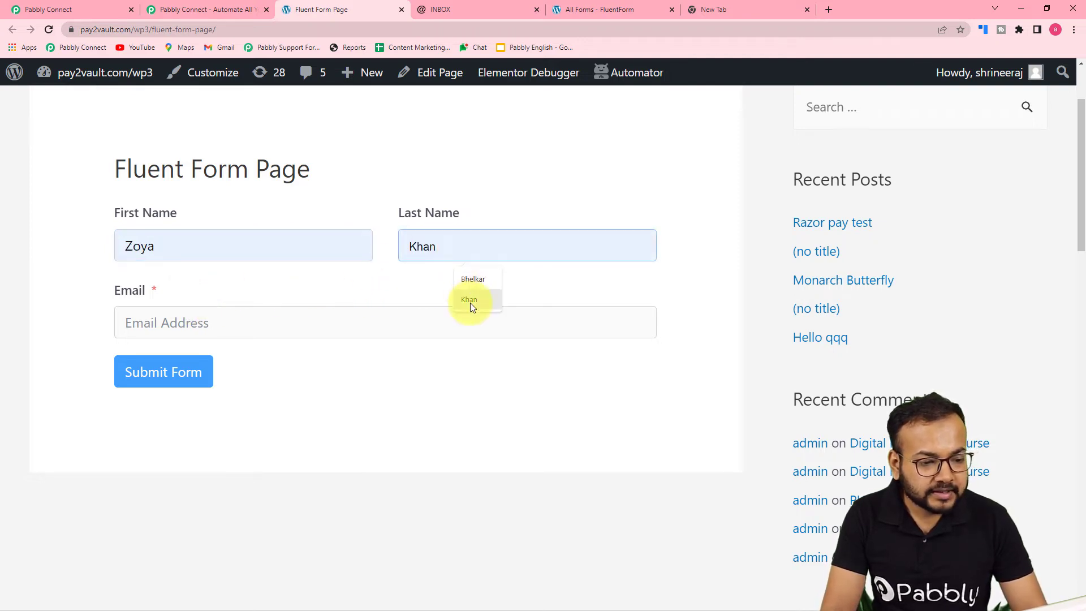
# - Fill in the test contact's email address and submit the form
pyautogui.click(312, 335)
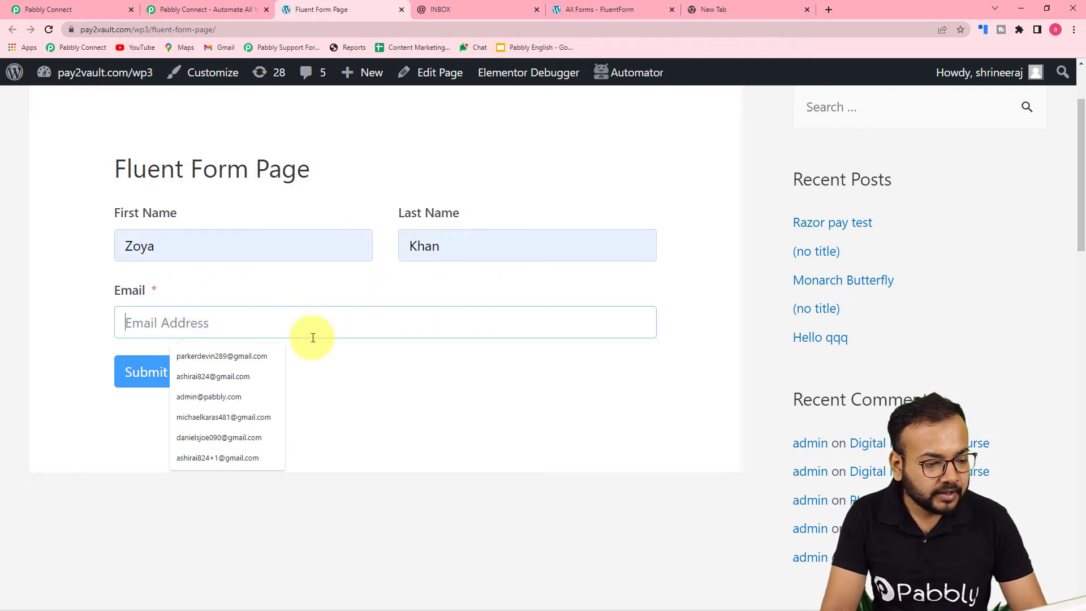
pyautogui.click(217, 437)
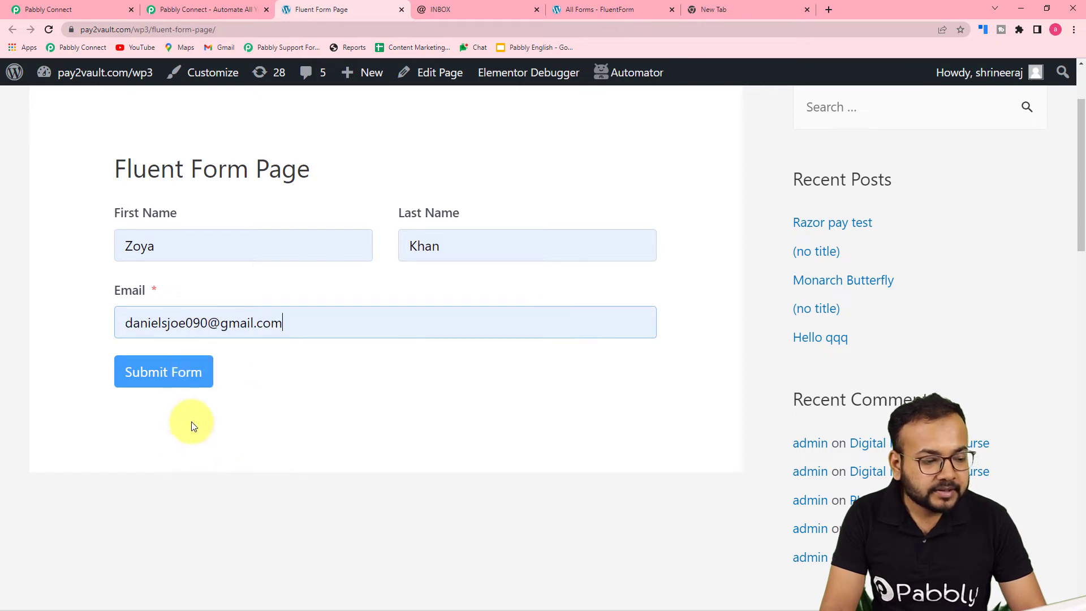
pyautogui.click(132, 381)
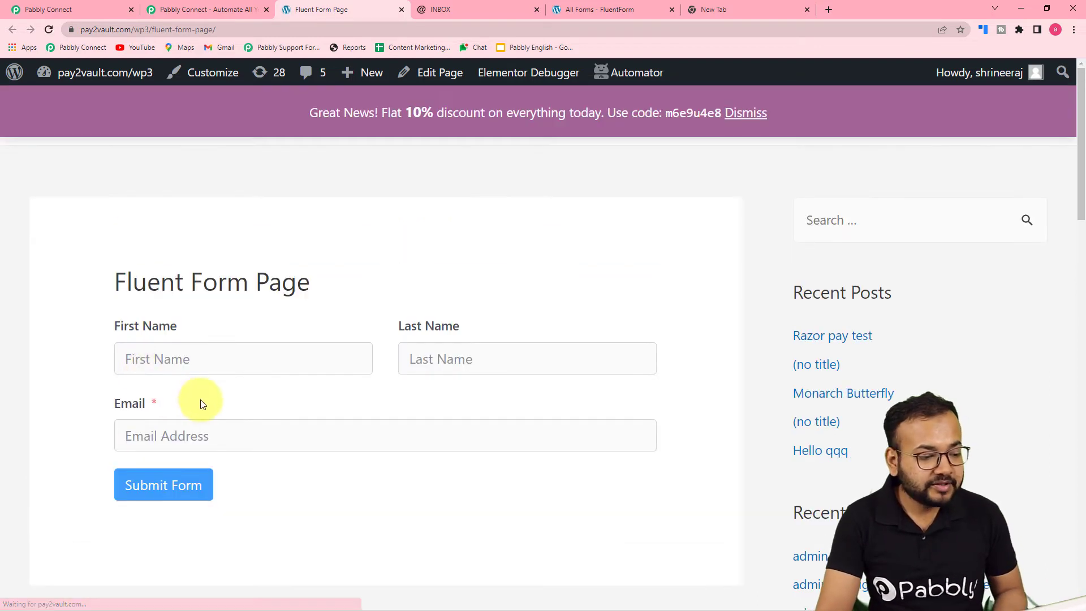
pyautogui.scroll(-1, 398, 311)
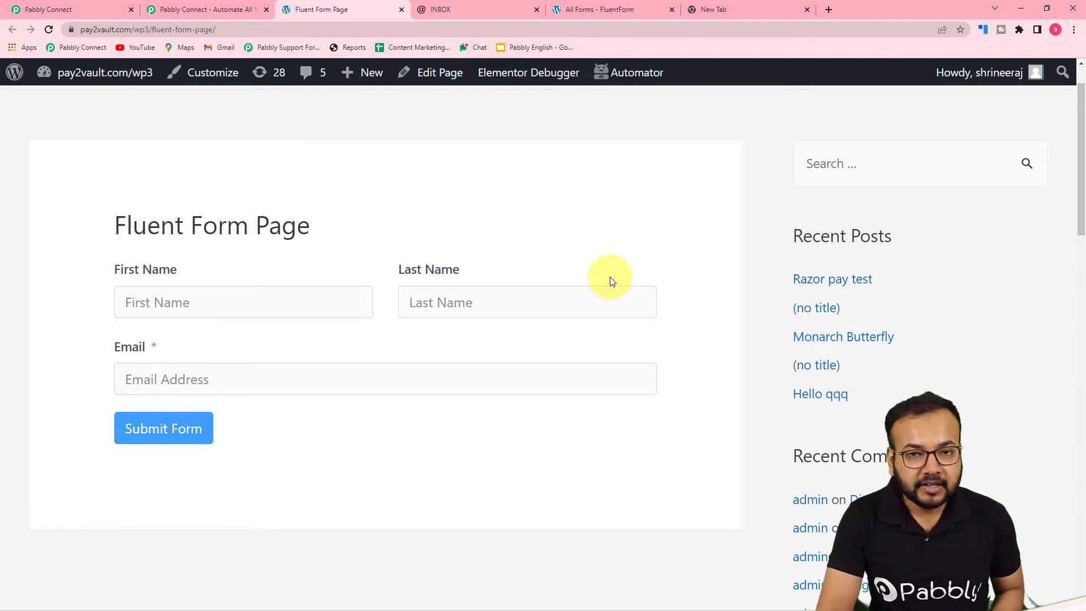
# - Return to the Pabbly Connect workflow and examine the form data received in the Fluent Forms trigger's webhook response
pyautogui.click(198, 8)
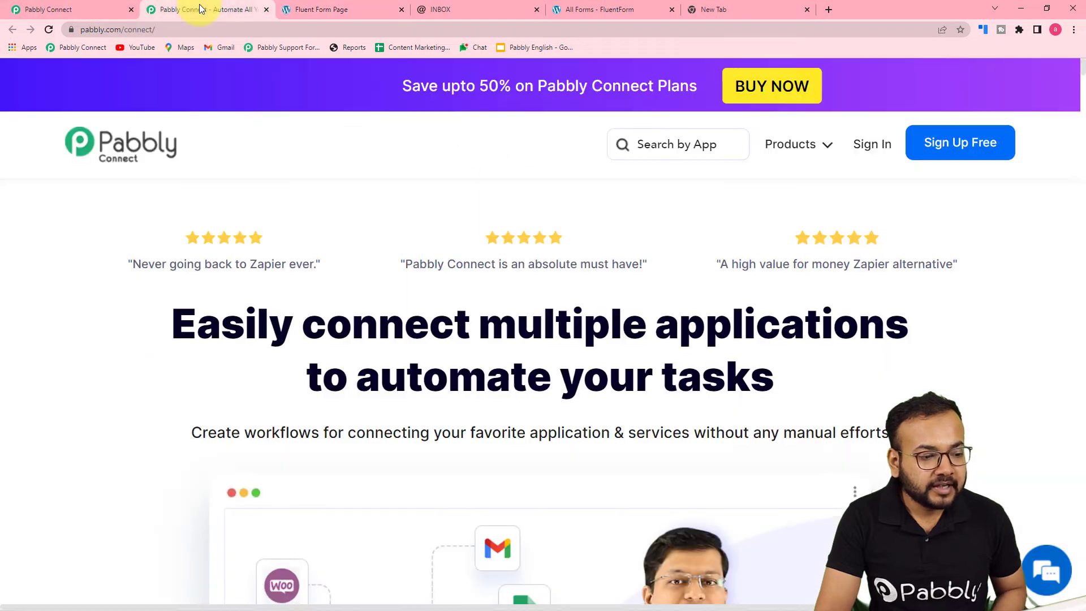
pyautogui.click(110, 11)
pyautogui.scroll(-5, 145, 266)
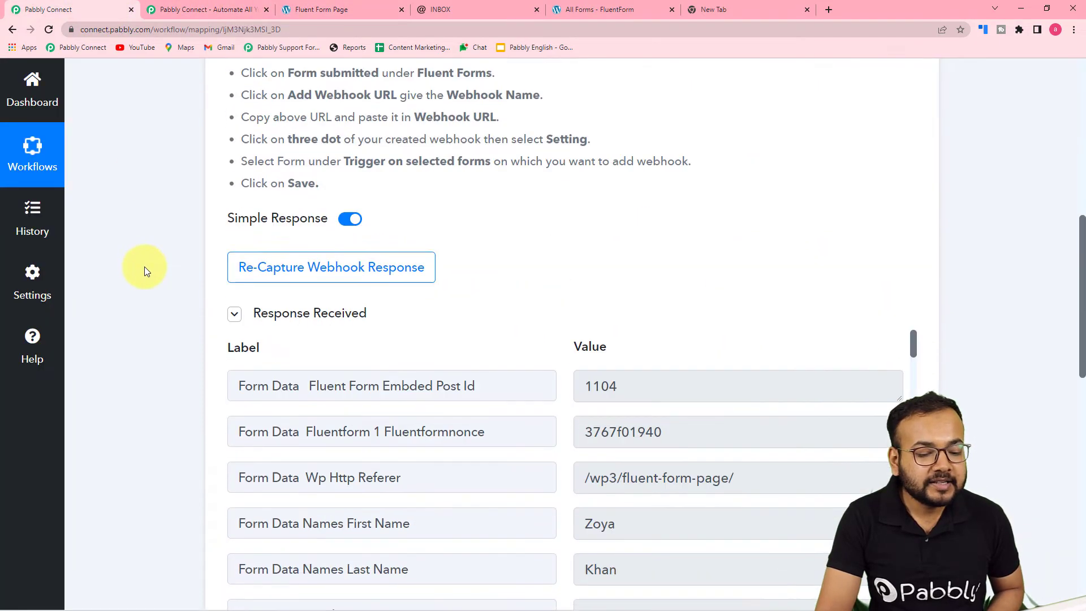
pyautogui.scroll(-1, 144, 266)
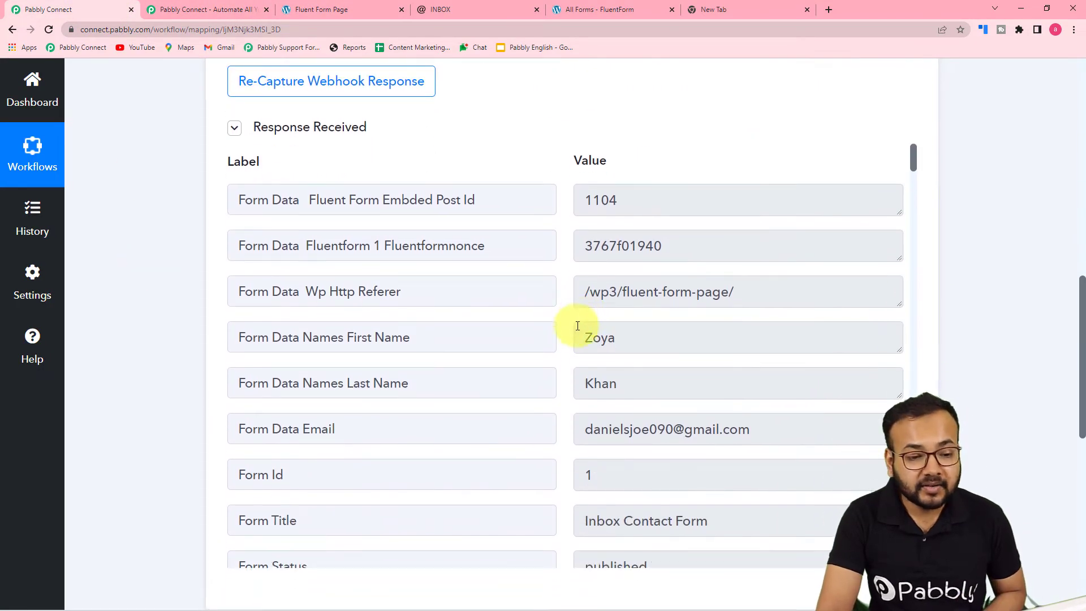
pyautogui.scroll(-2, 612, 320)
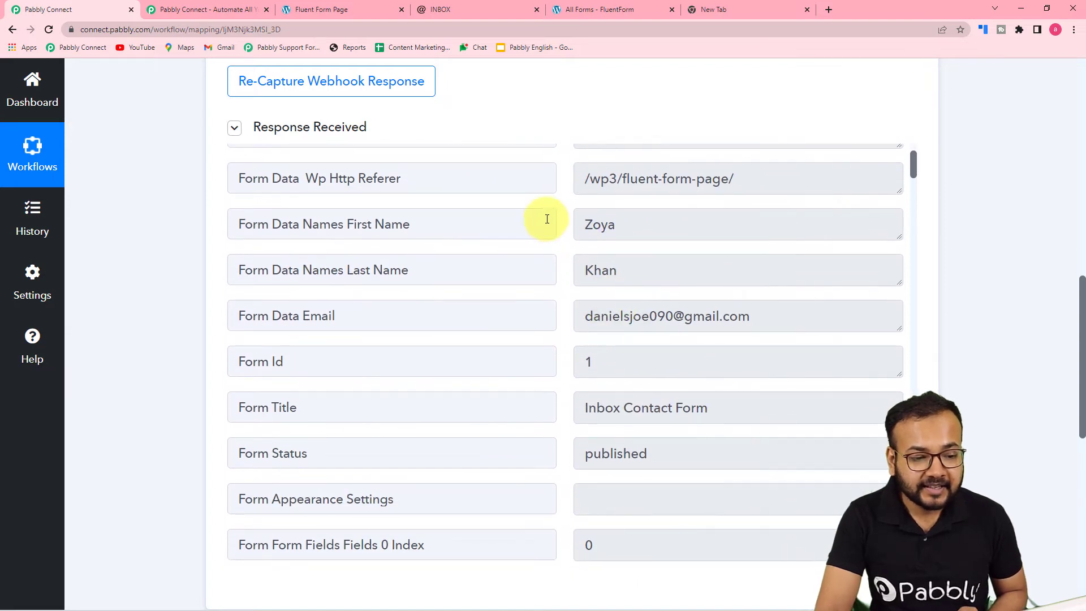
pyautogui.scroll(-2, 528, 345)
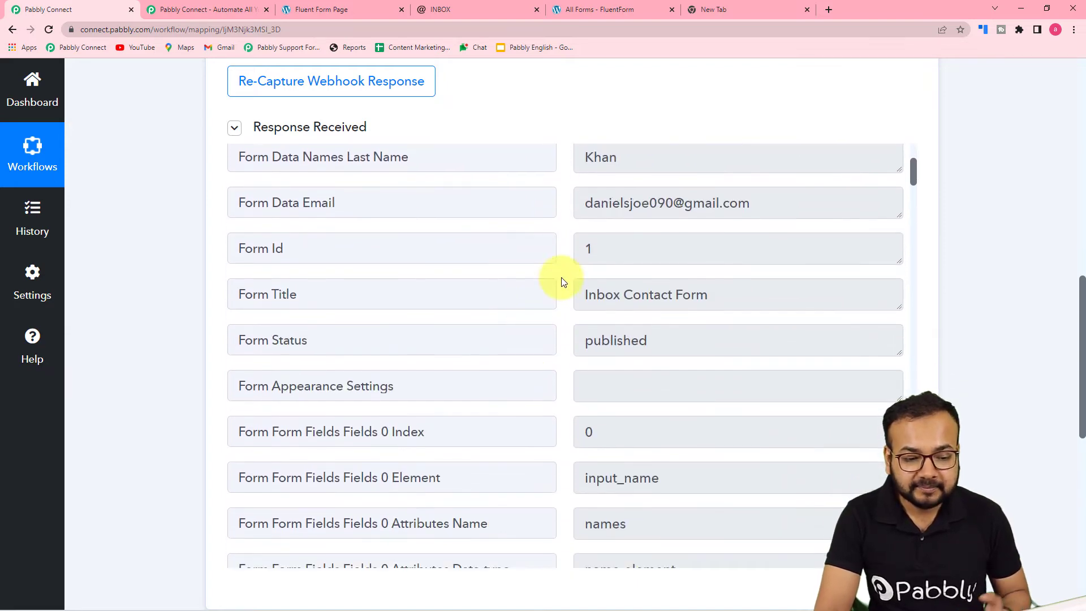
pyautogui.scroll(-10, 571, 420)
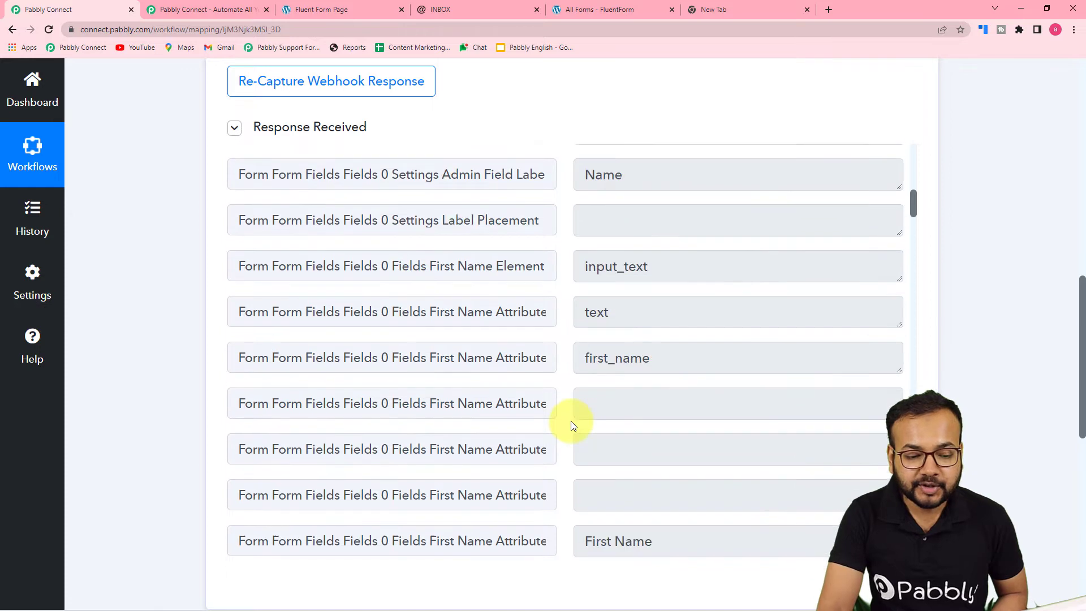
pyautogui.scroll(-16, 571, 421)
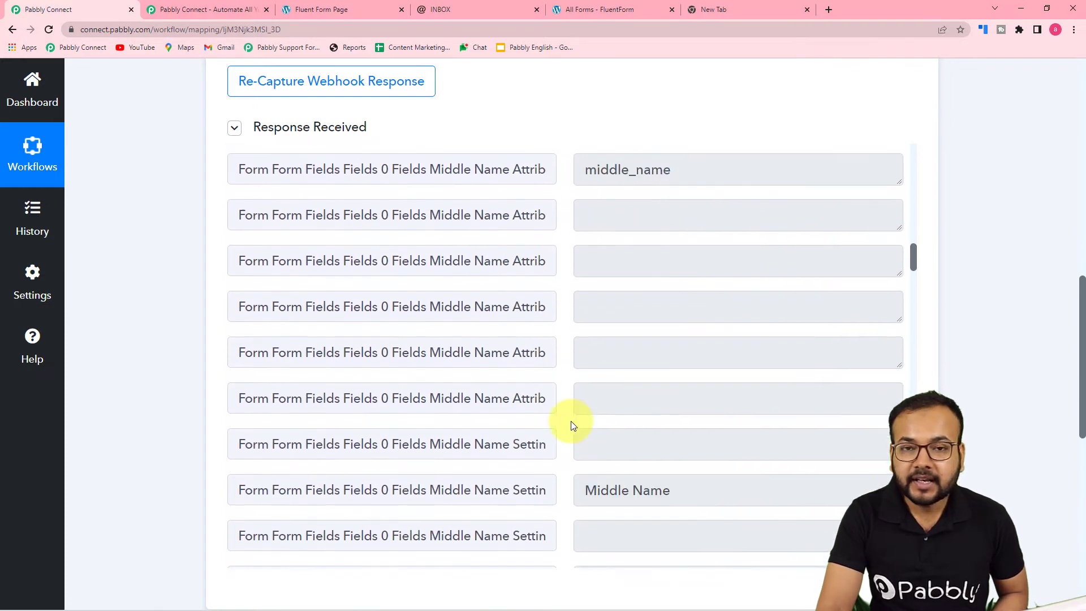
pyautogui.scroll(-2, 572, 421)
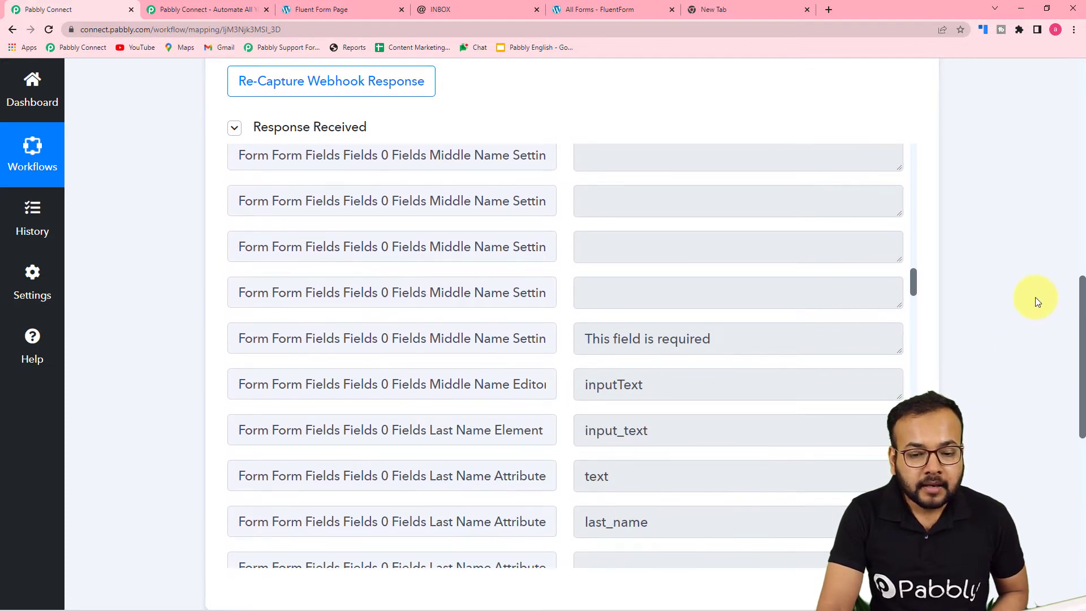
# - Choose INBOX as the workflow's action application and Add Contact To Contact List as its action event
pyautogui.scroll(-2, 1036, 297)
pyautogui.scroll(-3, 1029, 301)
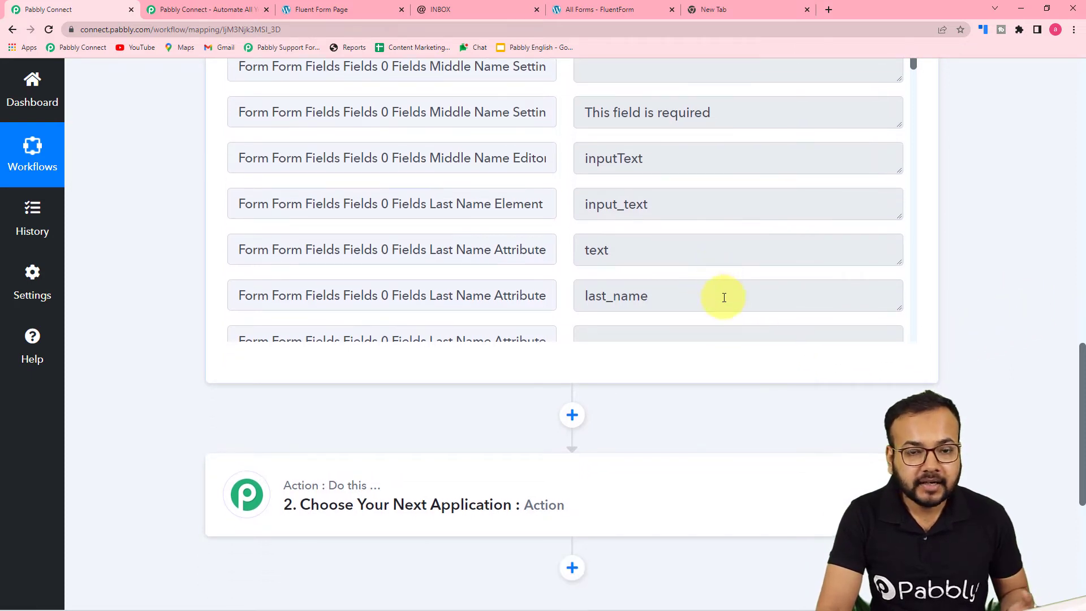
pyautogui.scroll(-2, 649, 331)
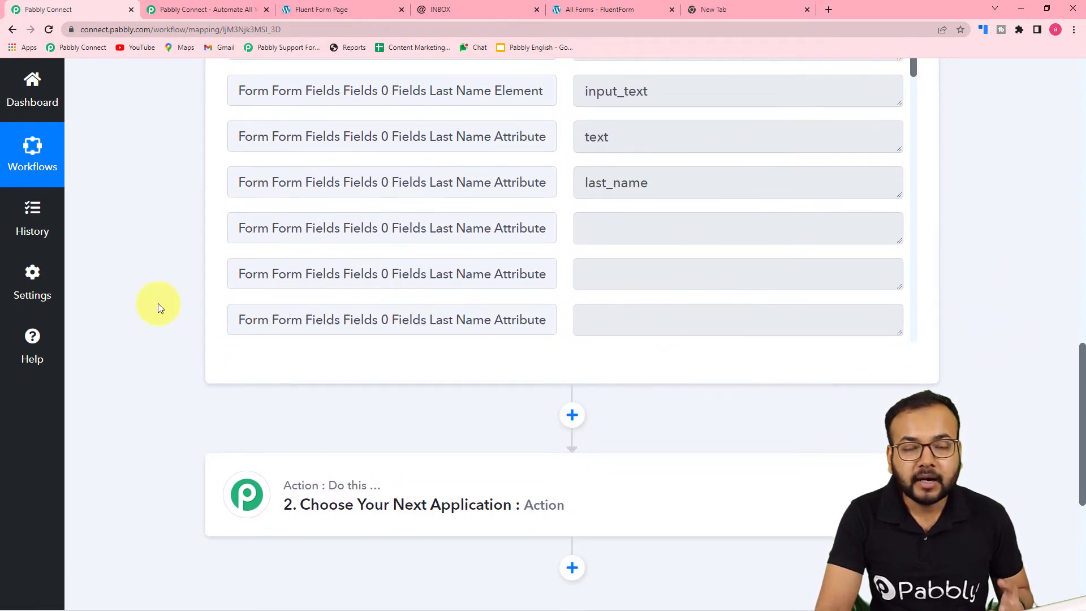
pyautogui.scroll(-2, 158, 303)
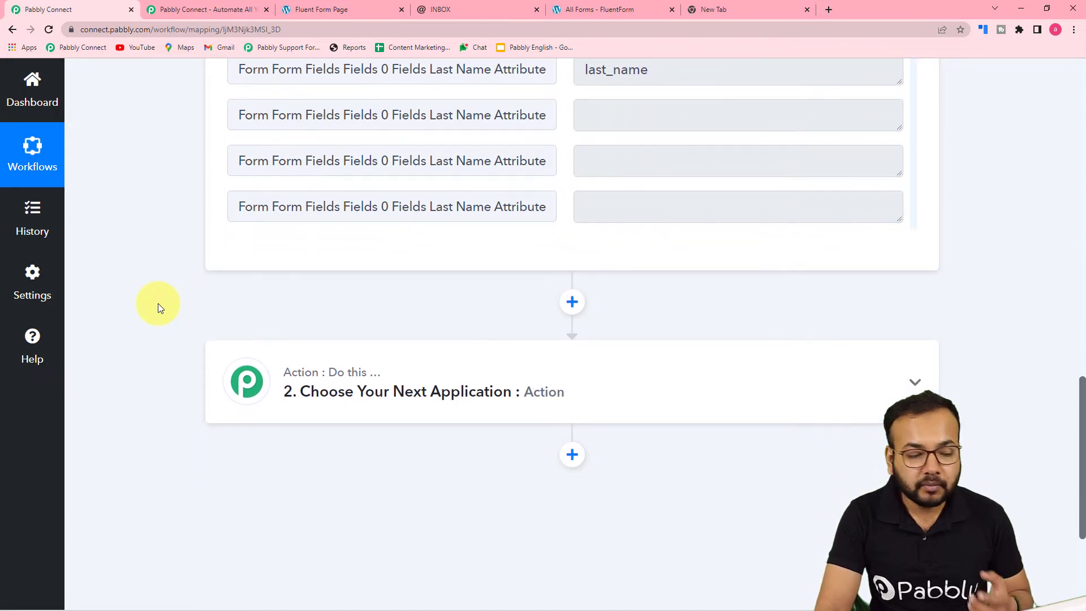
pyautogui.click(355, 391)
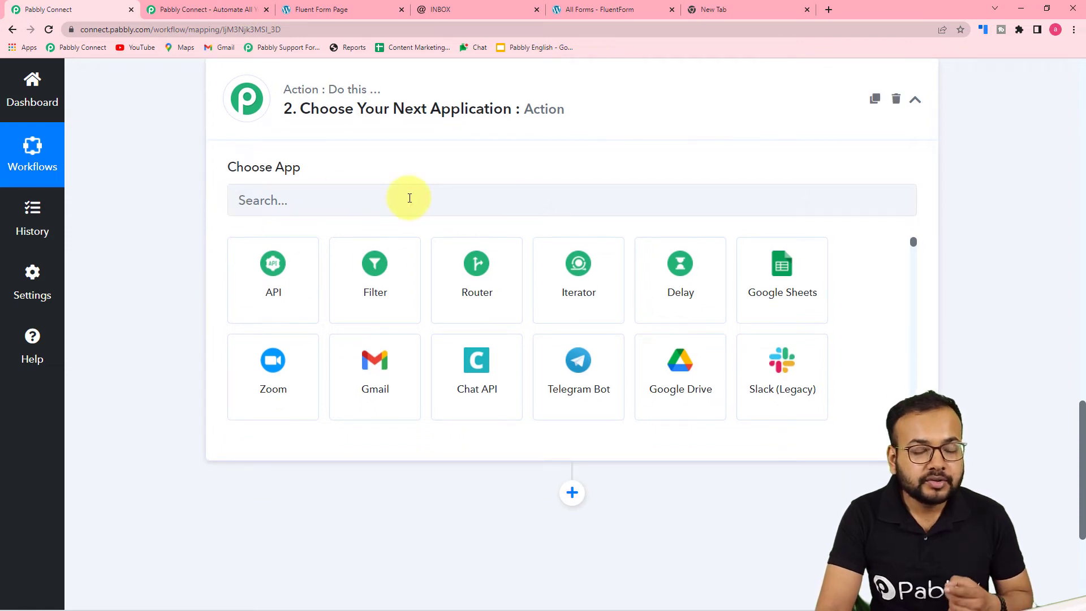
pyautogui.click(381, 209)
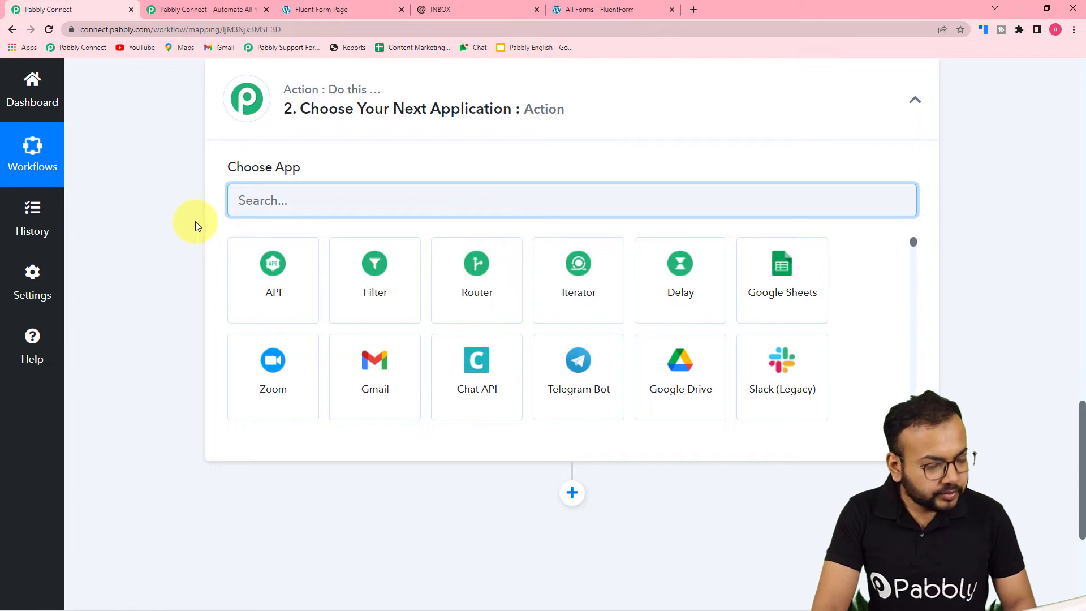
pyautogui.write('inbo')
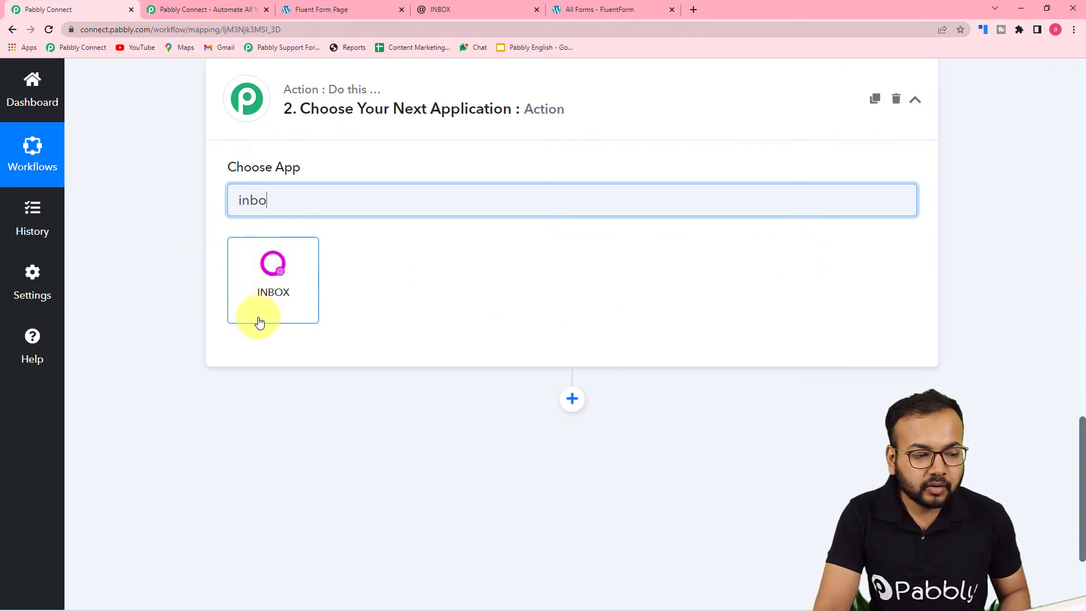
pyautogui.click(273, 302)
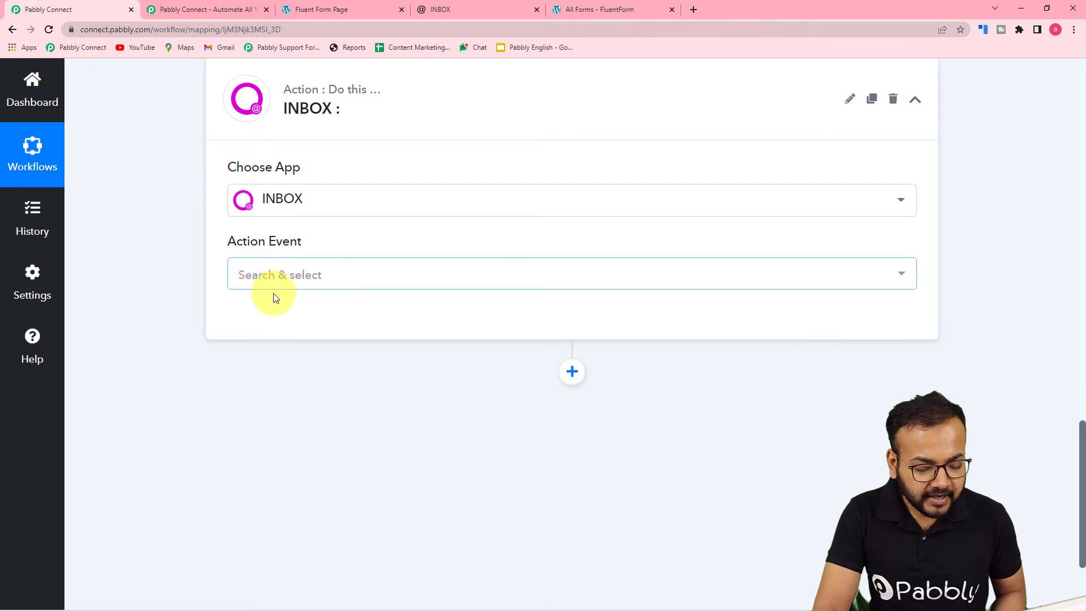
pyautogui.click(290, 278)
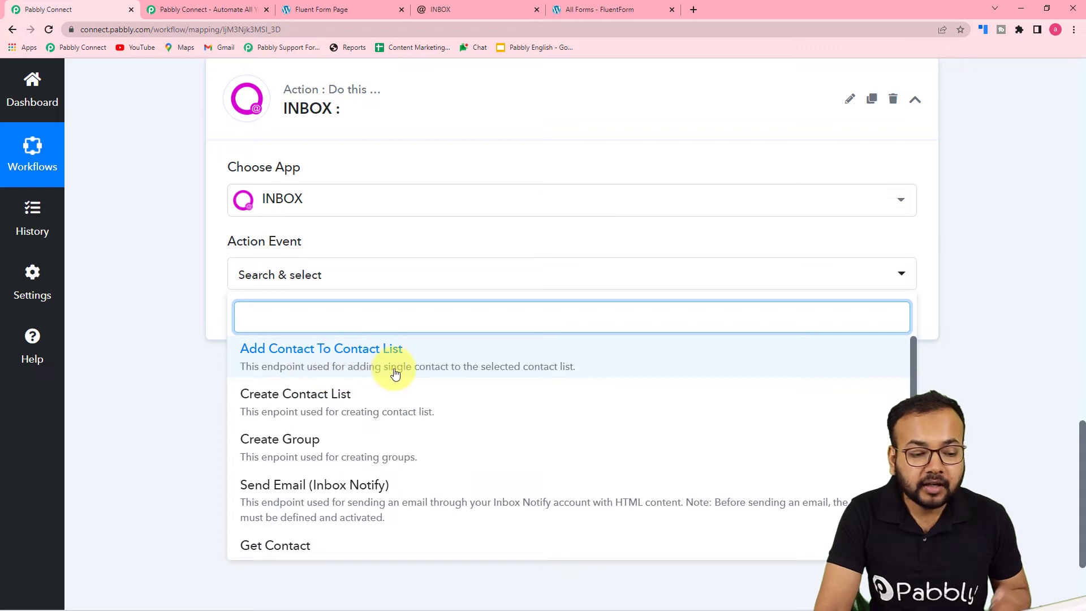
pyautogui.click(541, 362)
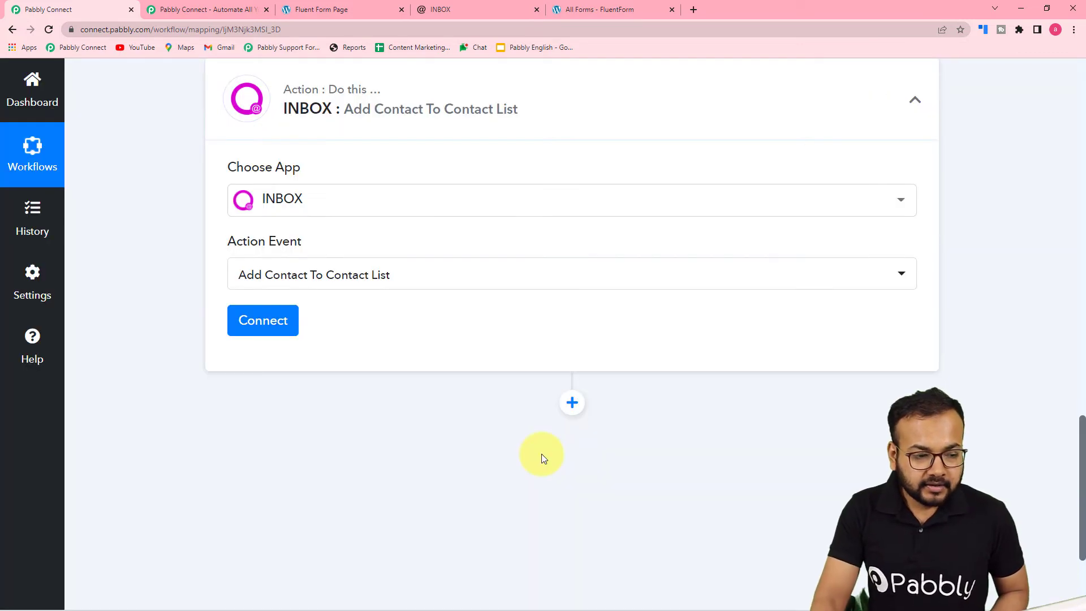
# - Connect the INBOX account to the action through a new connection and close the connection settings
pyautogui.click(263, 320)
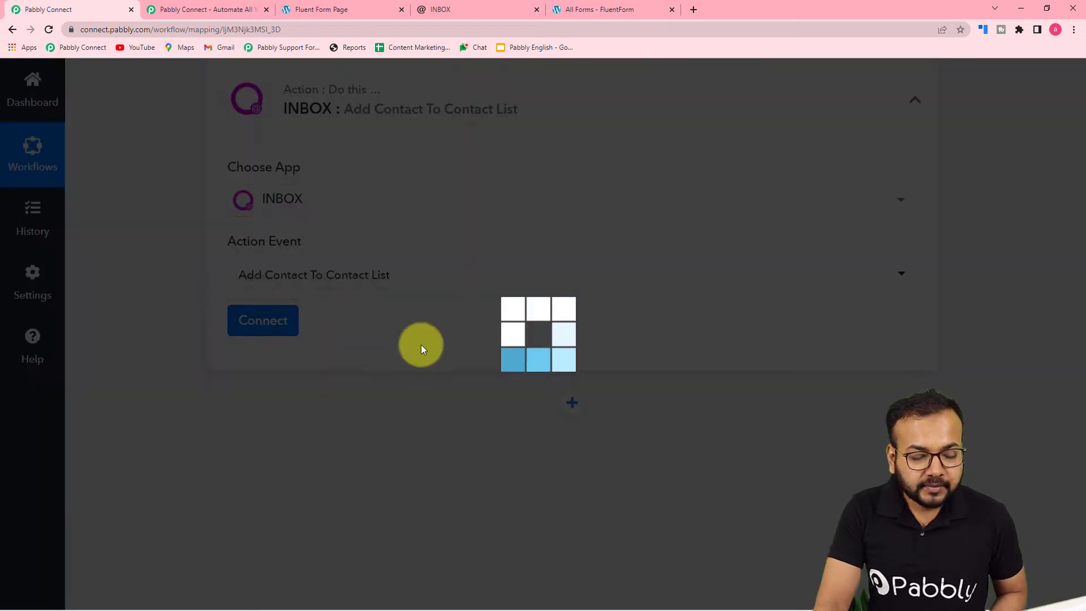
pyautogui.scroll(-1, 654, 391)
pyautogui.scroll(-1, 654, 391)
pyautogui.scroll(1, 662, 405)
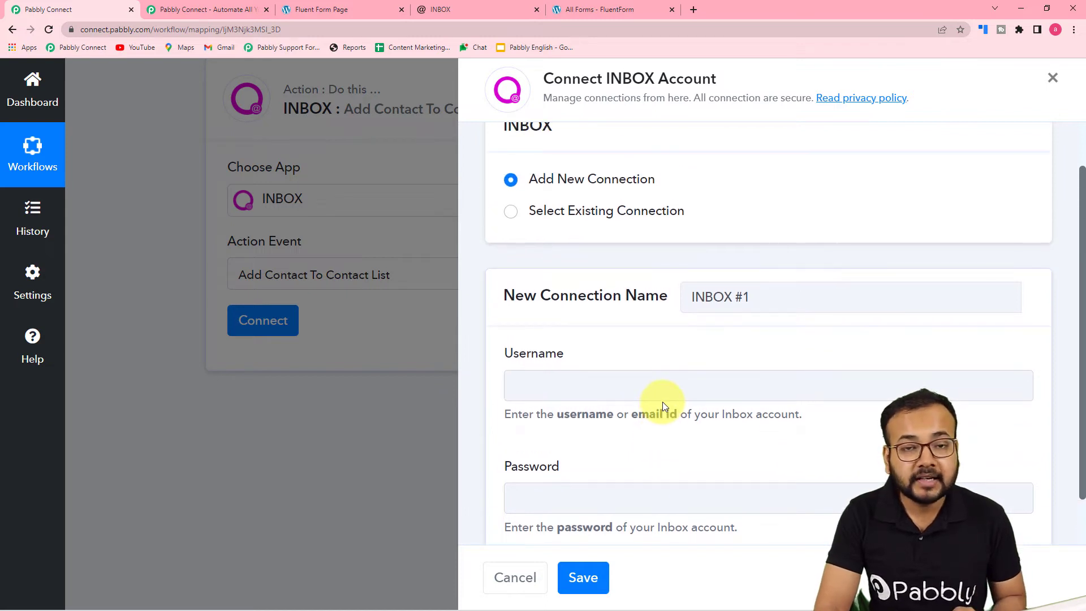
pyautogui.scroll(-1, 663, 401)
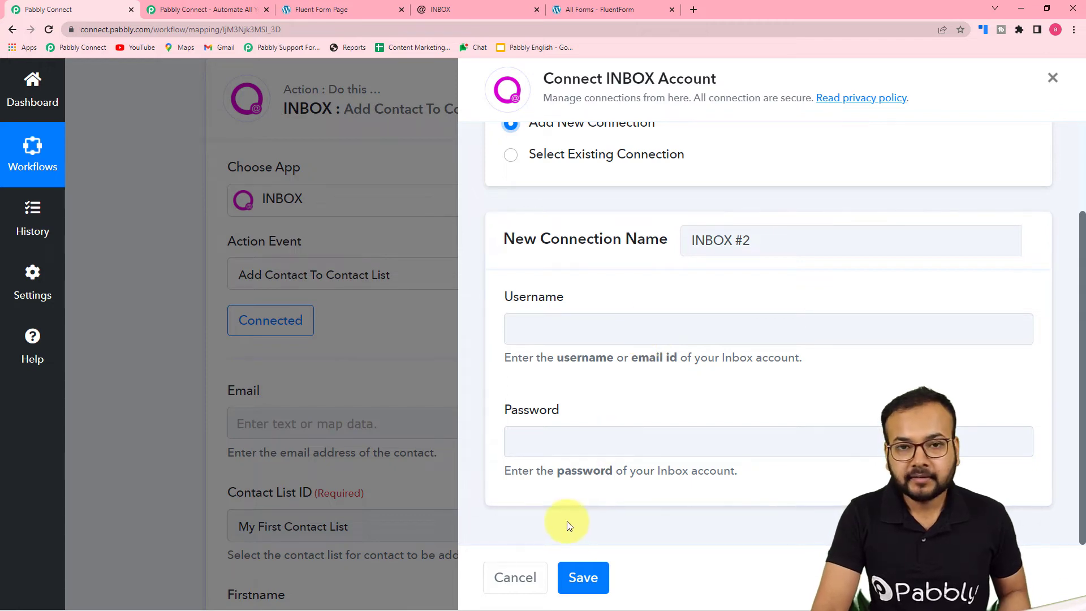
pyautogui.click(212, 404)
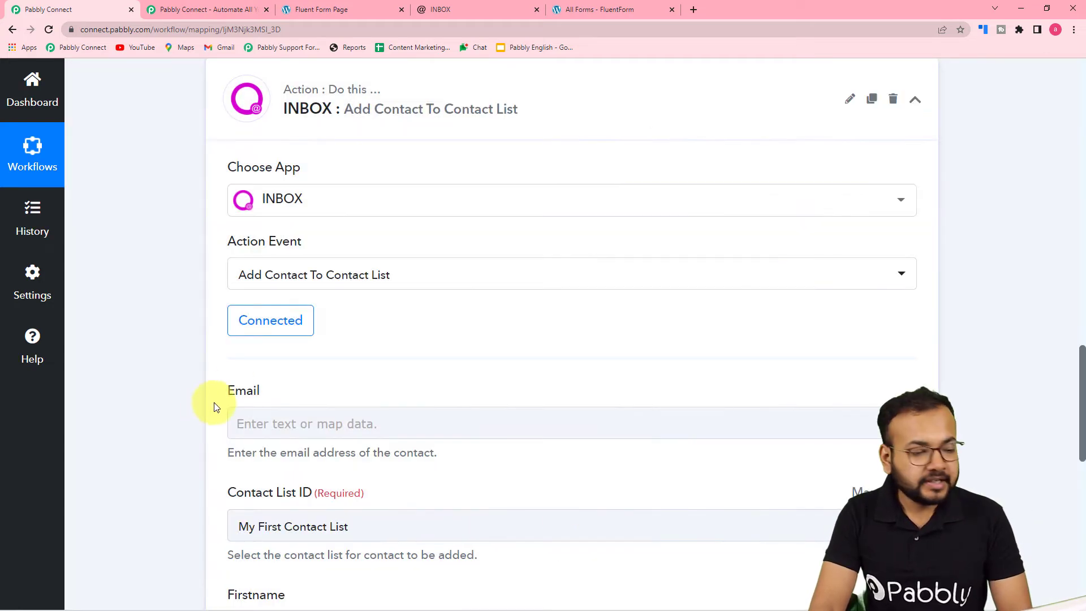
# - Check the contact lists available in INBOX and select Pabbly Connect Contact List as the action's contact list
pyautogui.scroll(-3, 207, 356)
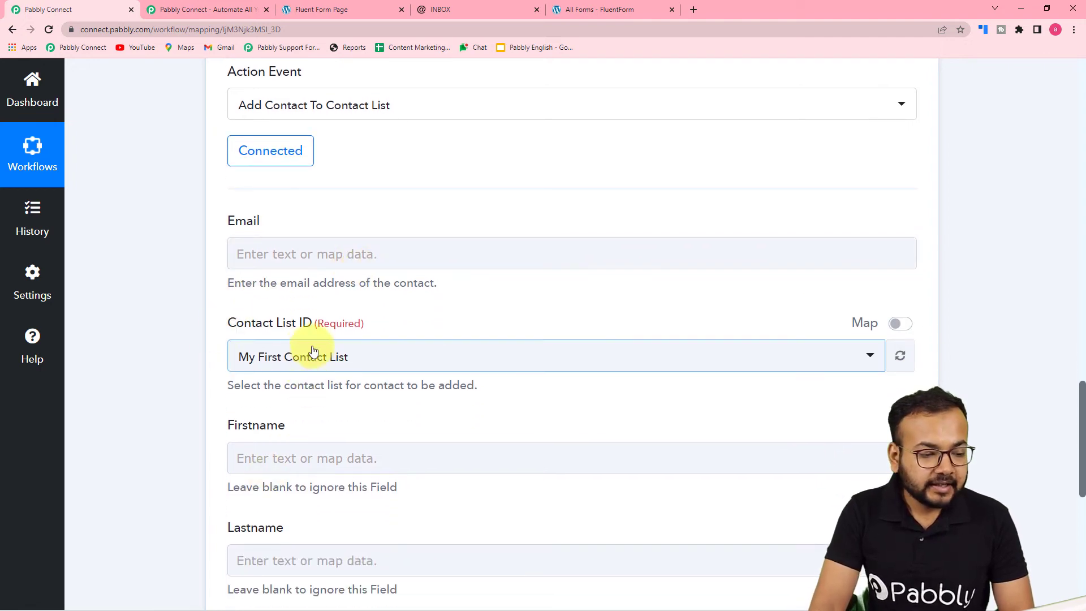
pyautogui.scroll(-3, 344, 449)
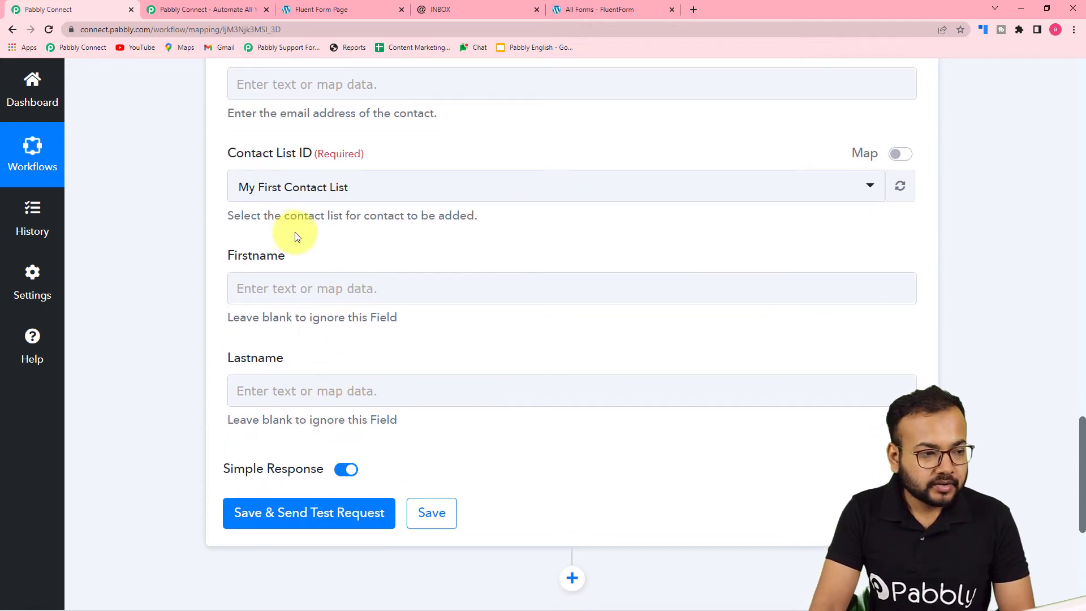
pyautogui.click(450, 5)
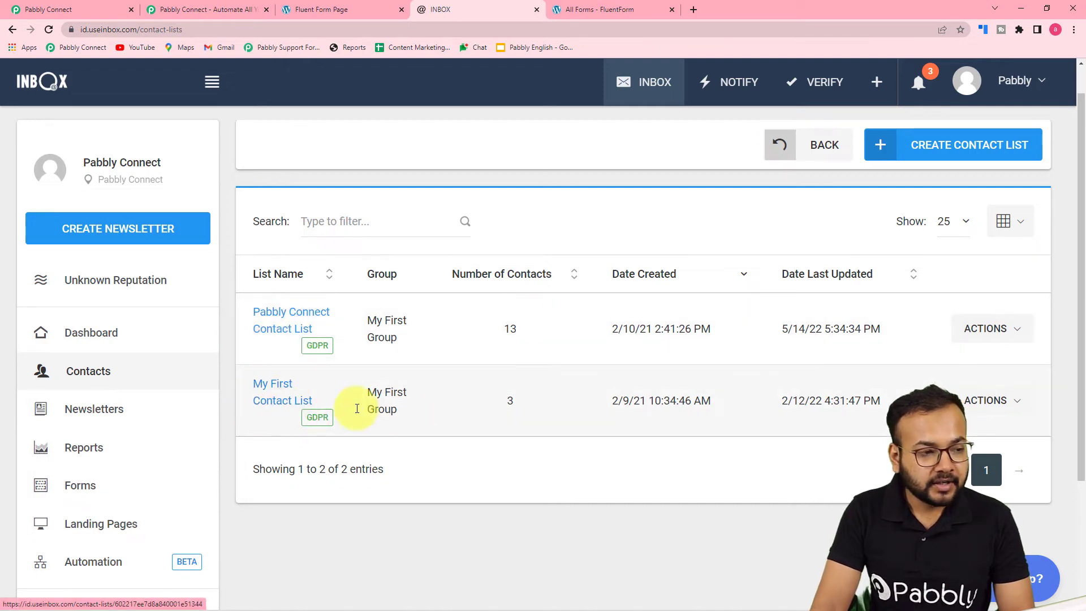
pyautogui.click(112, 12)
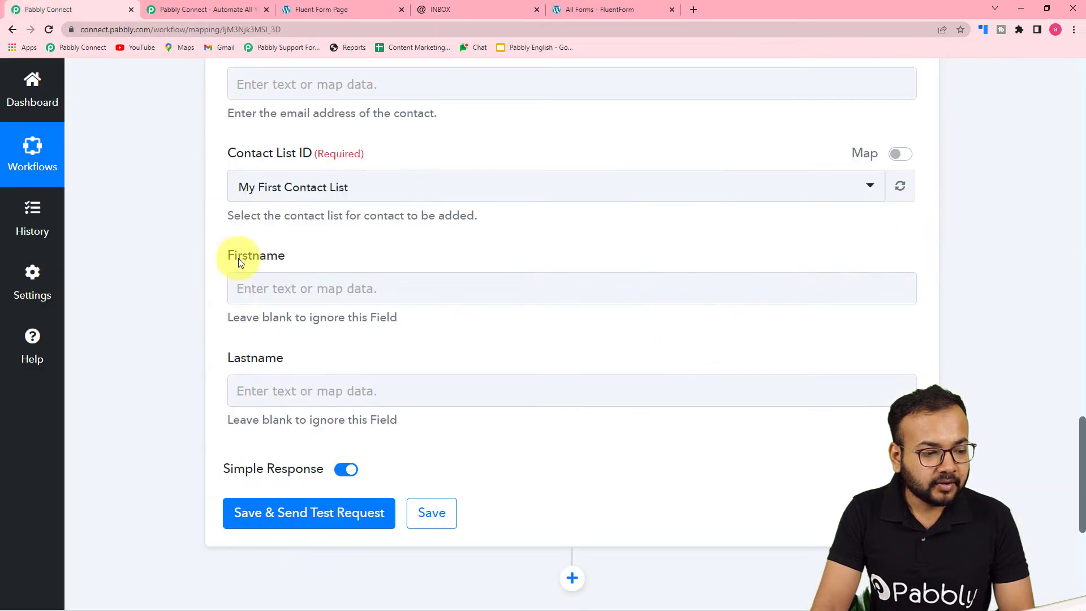
pyautogui.click(391, 201)
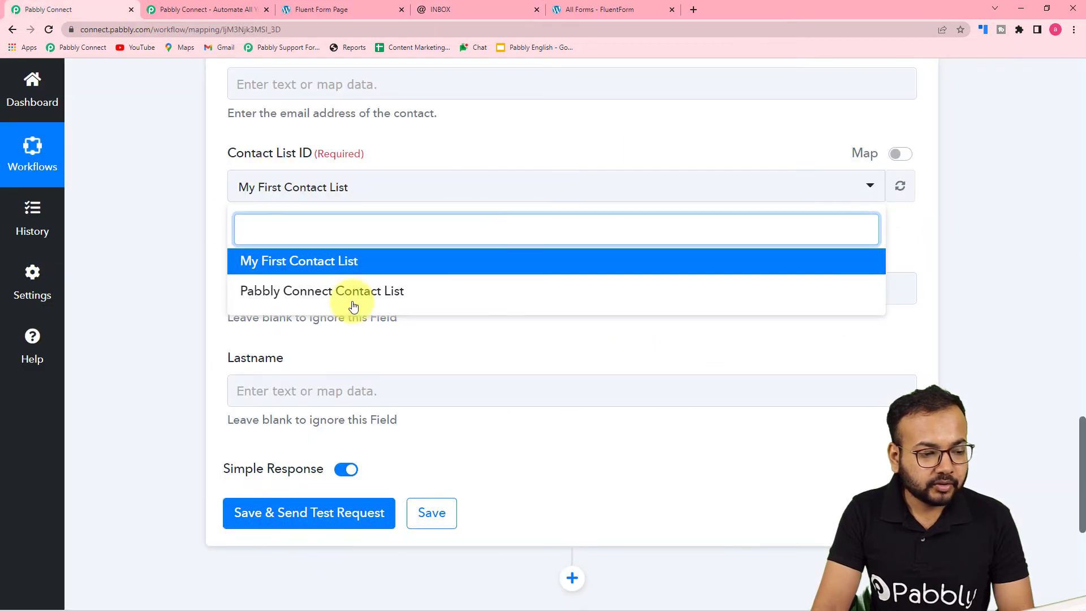
pyautogui.click(266, 294)
# - Map the action's Email field to the Form Data Email value from the Fluent Forms trigger response
pyautogui.scroll(3, 189, 254)
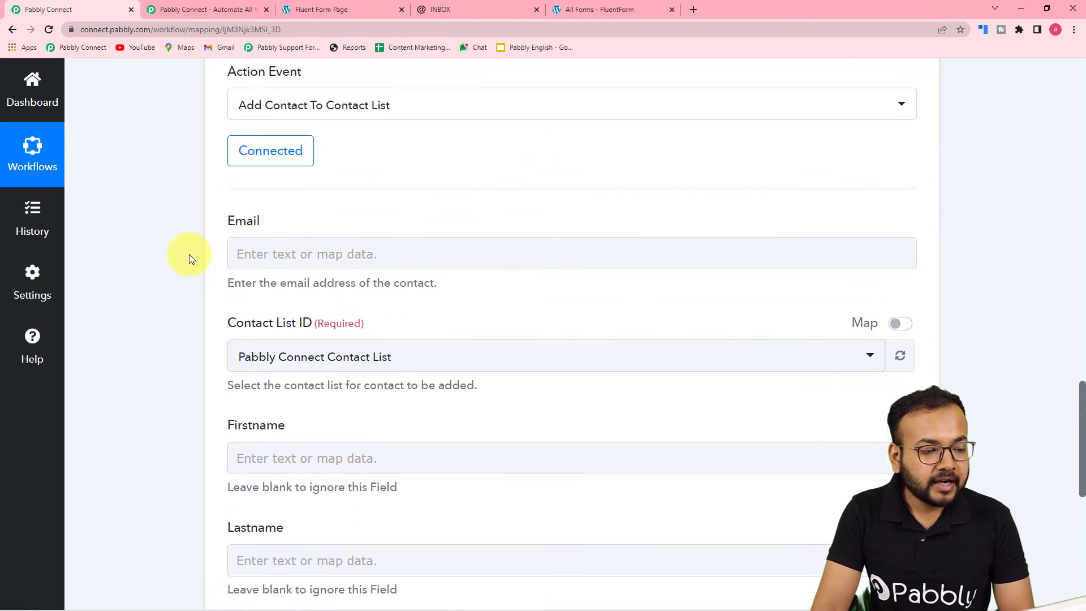
pyautogui.scroll(10, 568, 334)
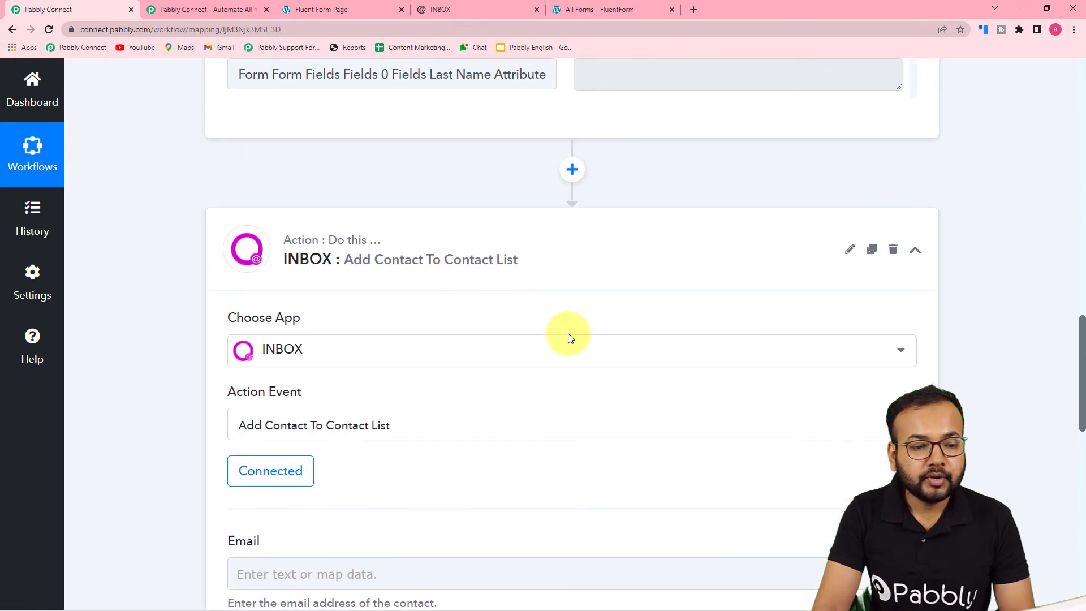
pyautogui.scroll(10, 539, 334)
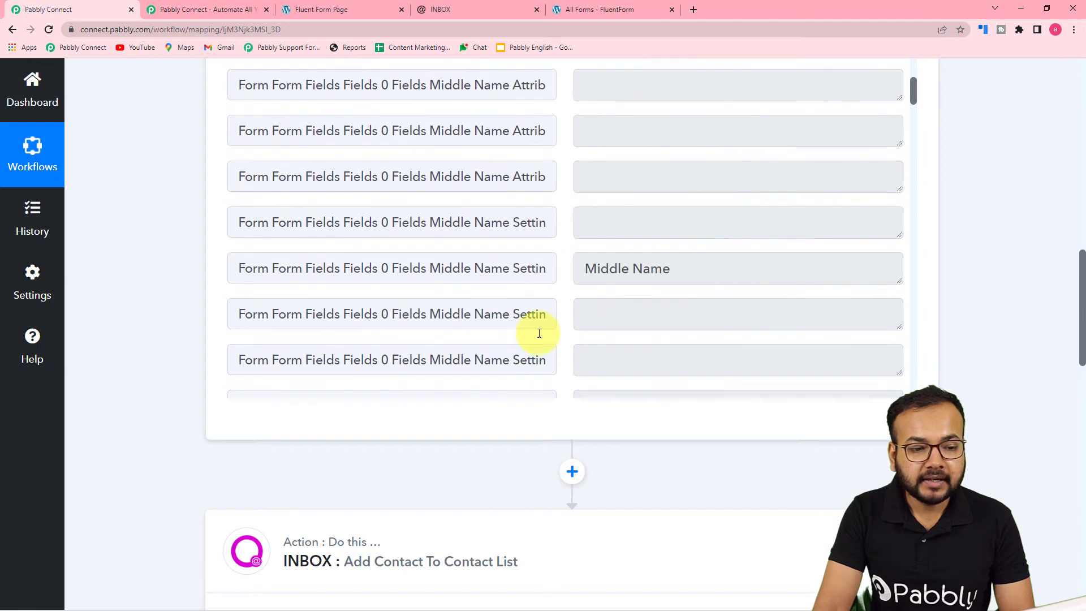
pyautogui.scroll(10, 449, 252)
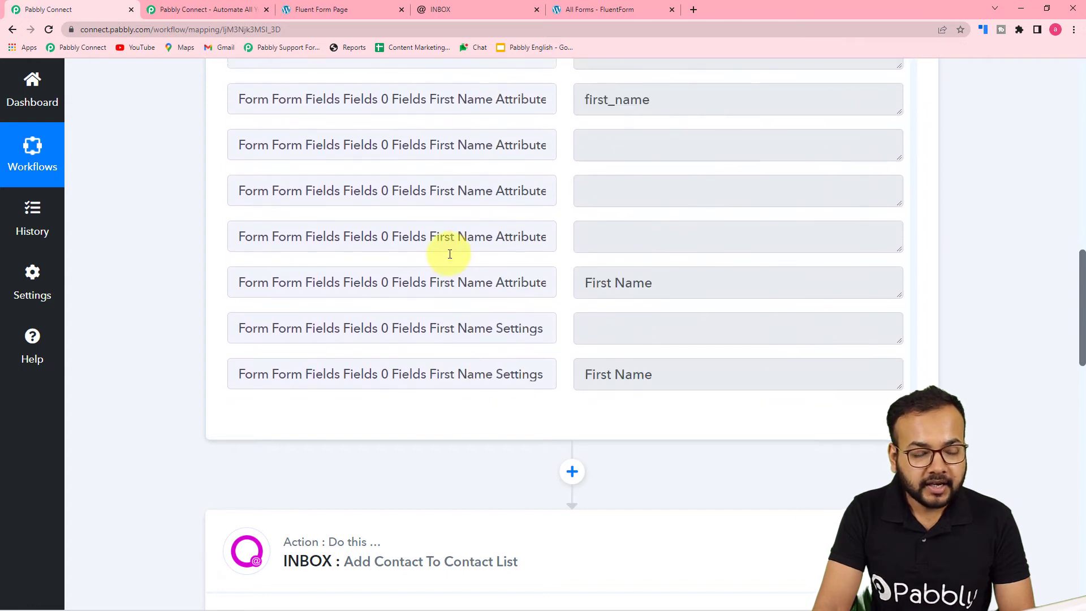
pyautogui.scroll(5, 177, 260)
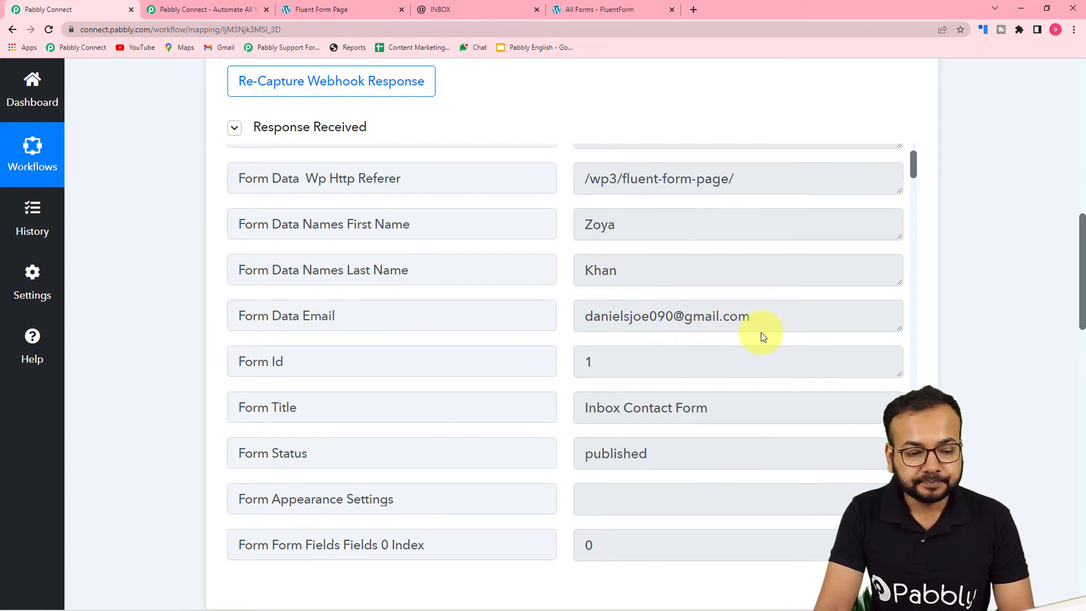
pyautogui.scroll(-15, 179, 321)
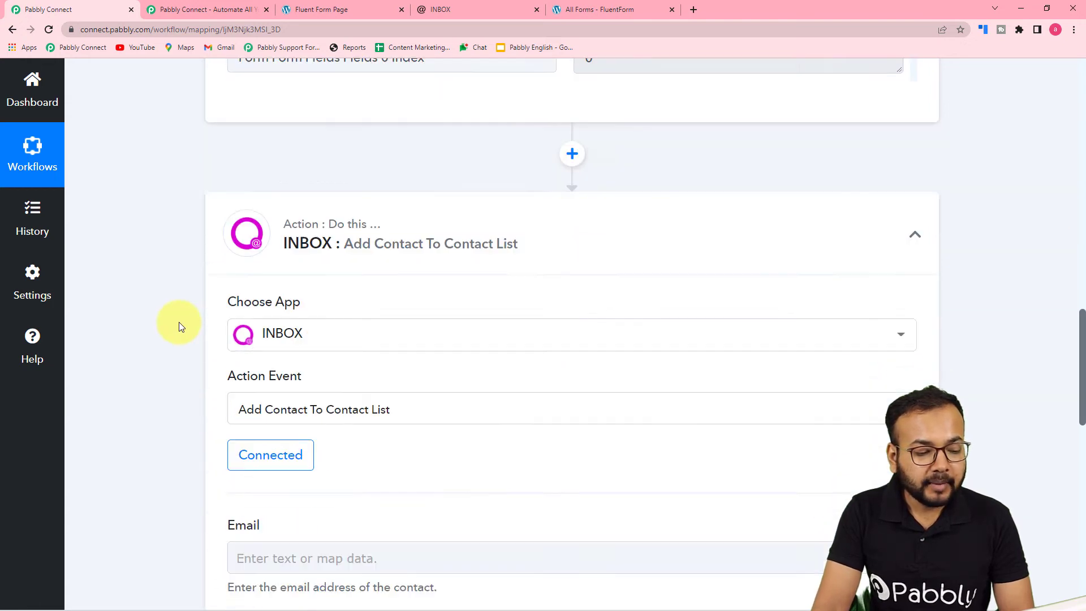
pyautogui.click(414, 202)
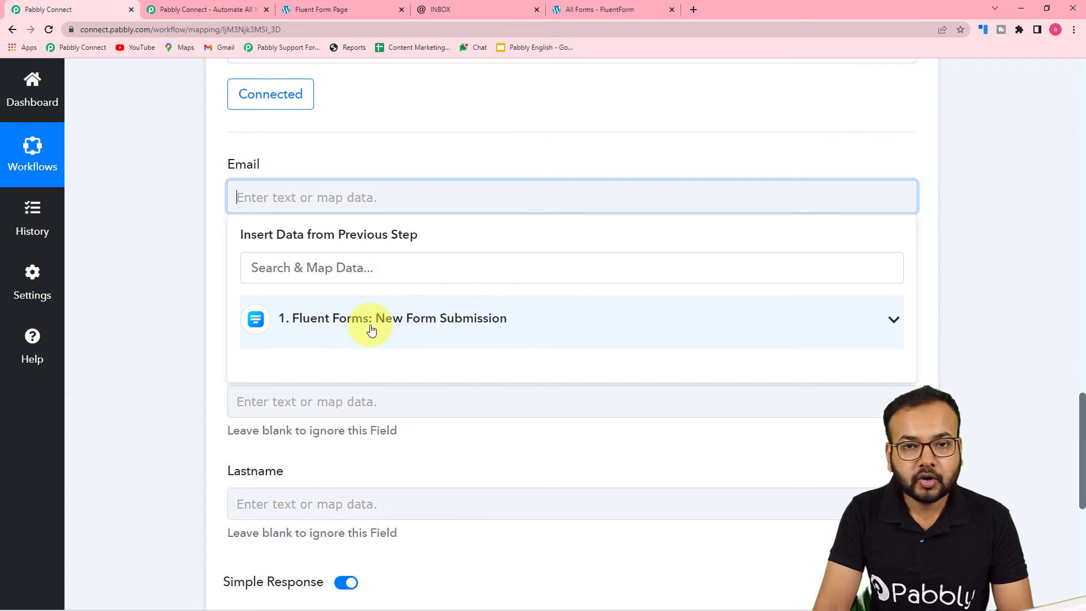
pyautogui.click(388, 330)
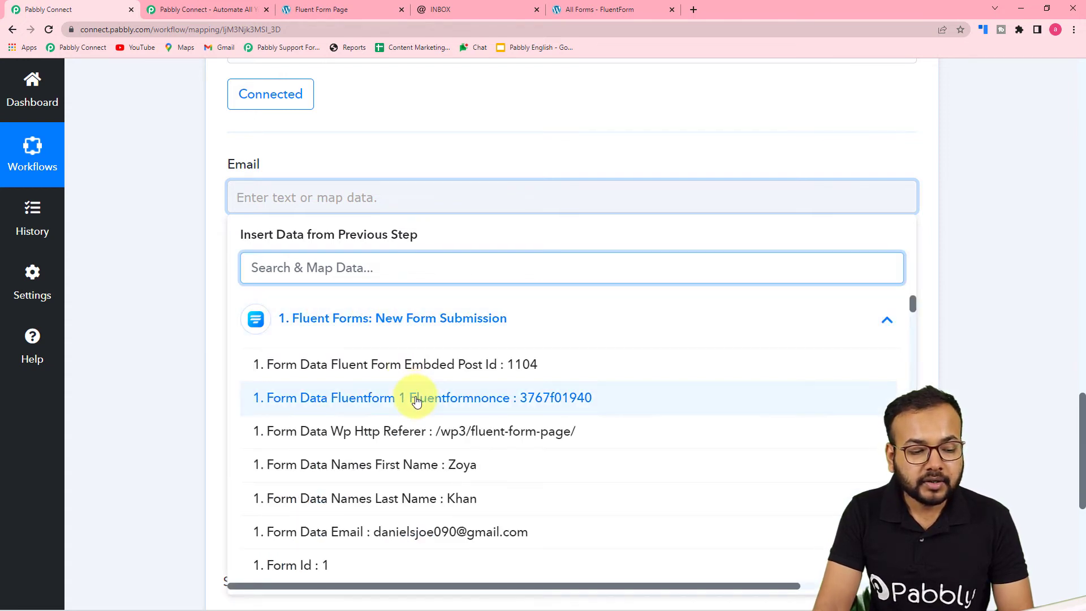
pyautogui.scroll(-2, 416, 399)
pyautogui.scroll(-1, 417, 401)
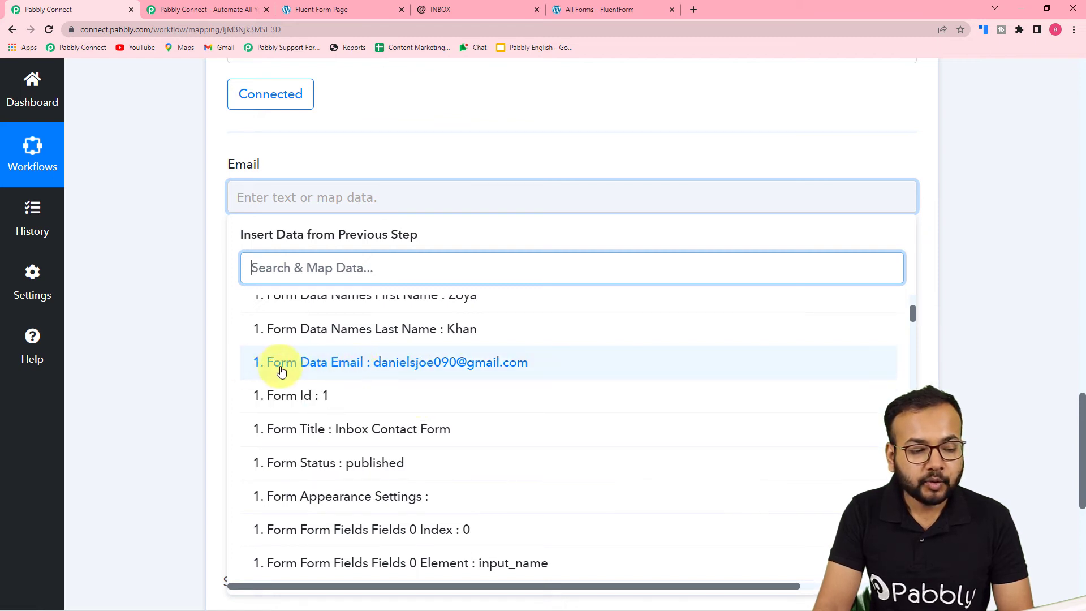
pyautogui.click(323, 368)
pyautogui.click(164, 306)
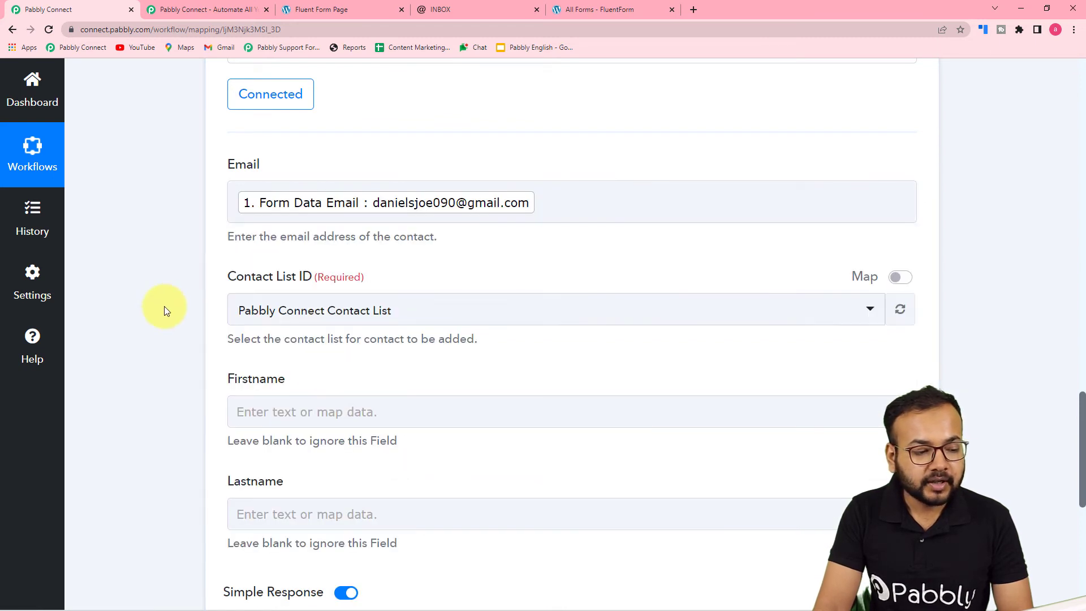
# - Map the action's Firstname field to Form Data Names First Name from the Fluent Forms trigger
pyautogui.scroll(-4, 164, 306)
pyautogui.click(272, 186)
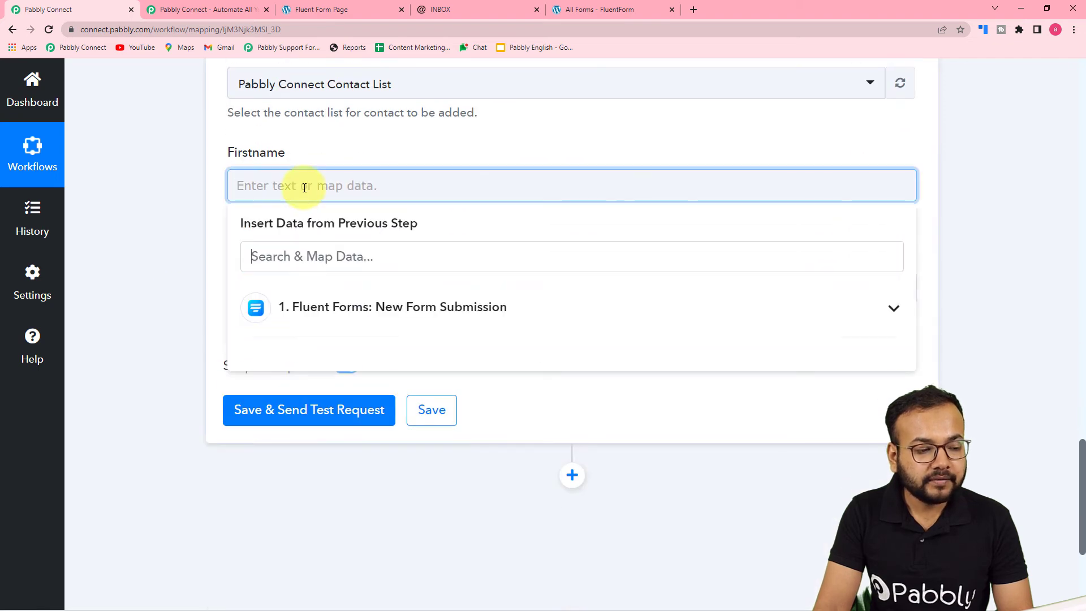
pyautogui.click(317, 303)
pyautogui.click(364, 451)
pyautogui.click(181, 303)
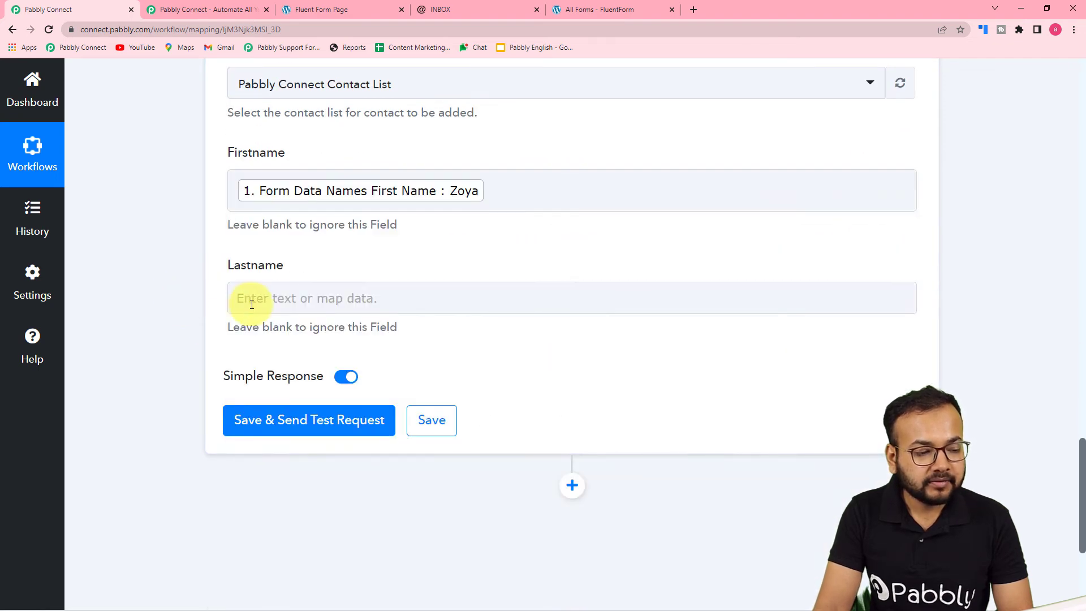
# - Map the action's Lastname field to Form Data Names Last Name from the Fluent Forms trigger
pyautogui.click(243, 304)
pyautogui.click(351, 429)
pyautogui.scroll(-2, 394, 549)
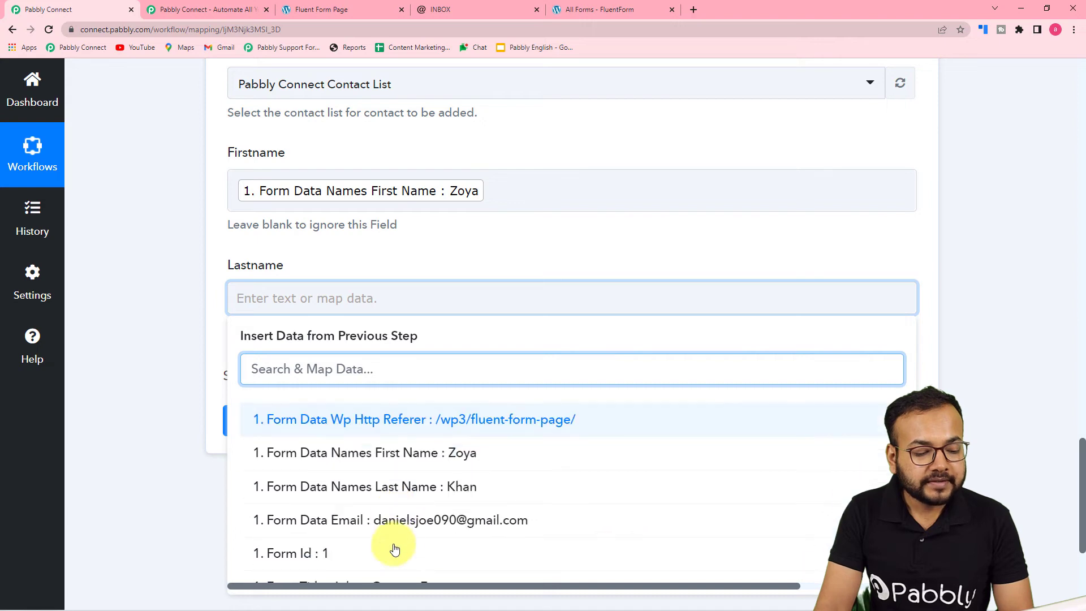
pyautogui.click(412, 489)
pyautogui.click(185, 340)
pyautogui.scroll(2, 187, 342)
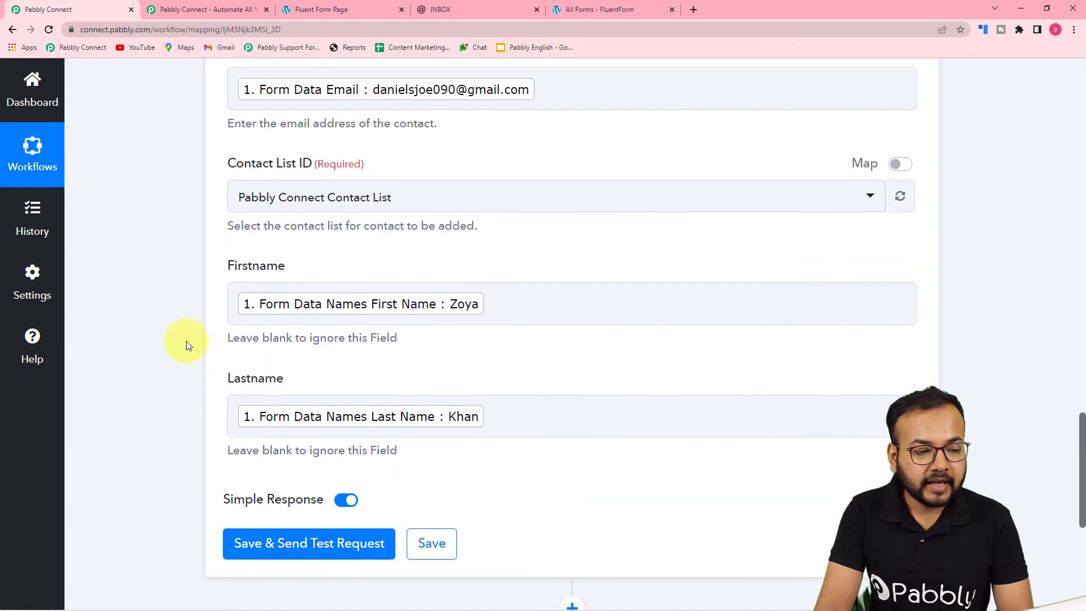
pyautogui.scroll(2, 186, 340)
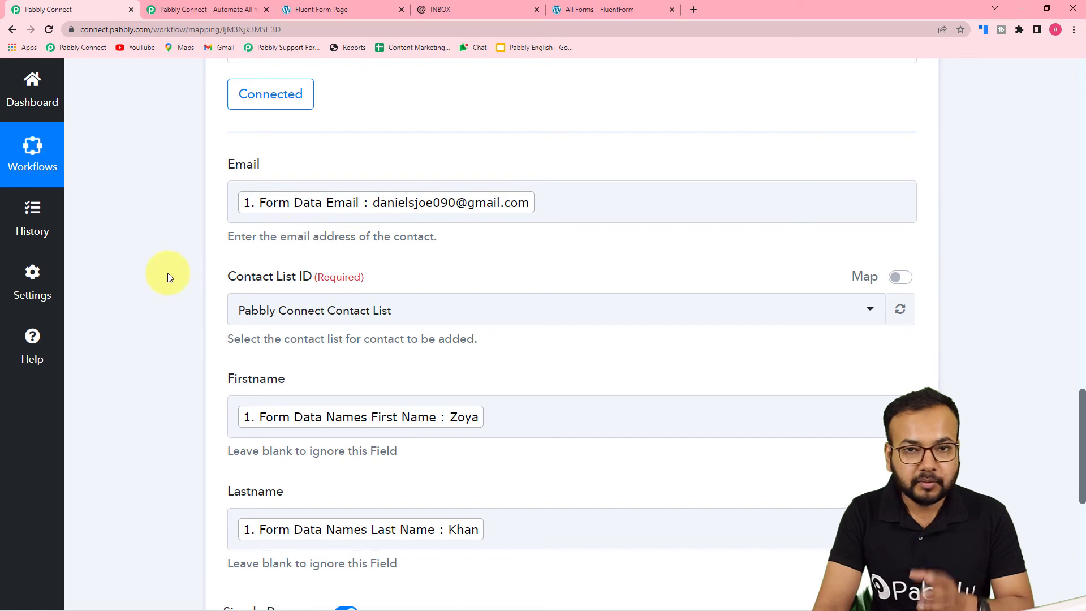
# - Switch to INBOX, open Pabbly Connect Contact List and look through its existing contacts
pyautogui.scroll(-3, 167, 274)
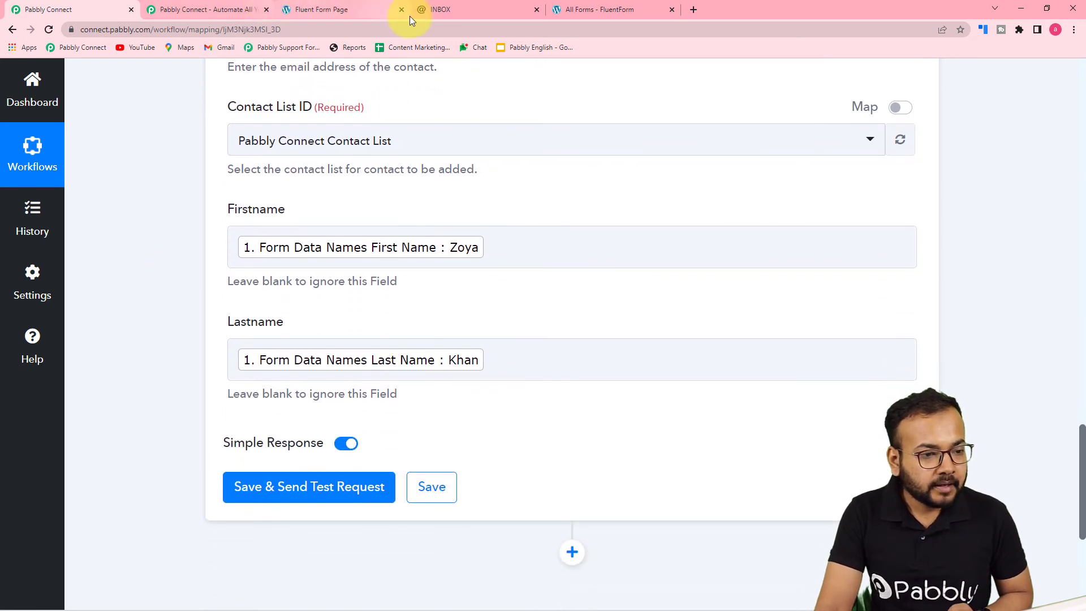
pyautogui.click(433, 11)
pyautogui.click(273, 320)
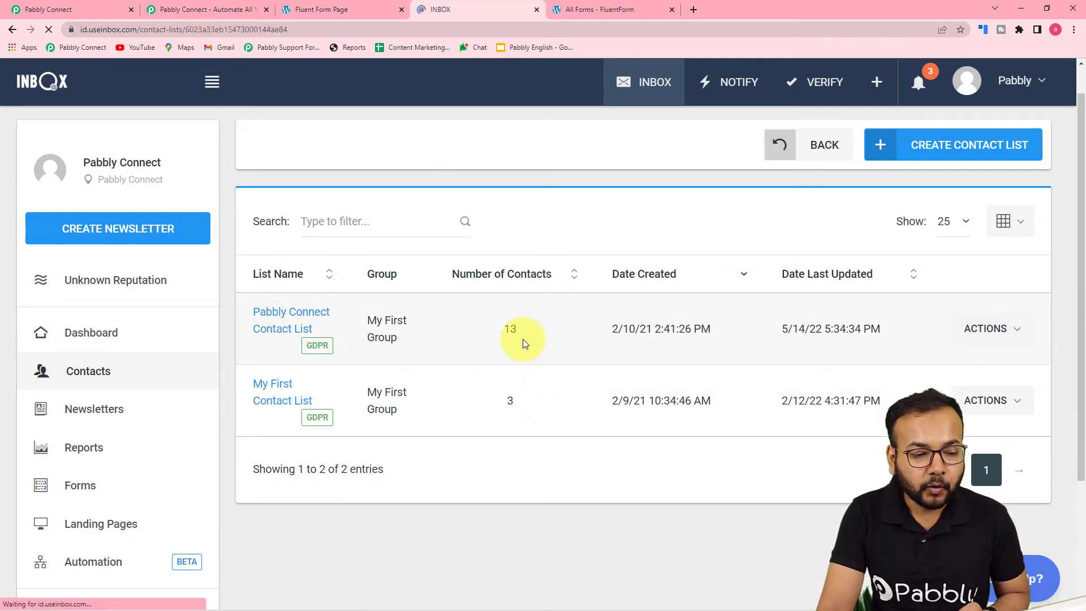
pyautogui.scroll(-2, 502, 339)
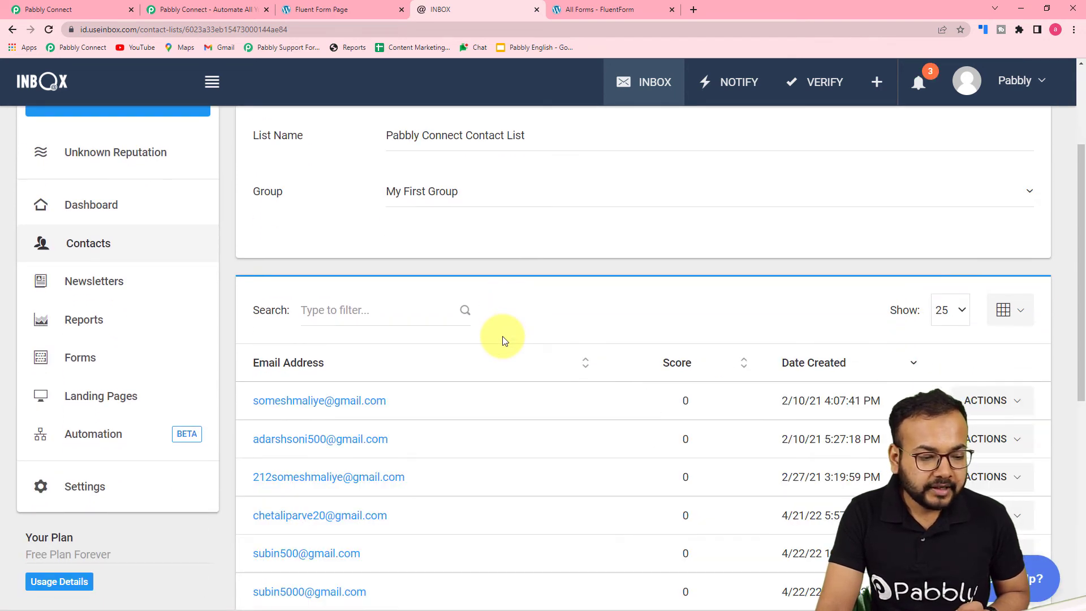
pyautogui.scroll(-5, 504, 341)
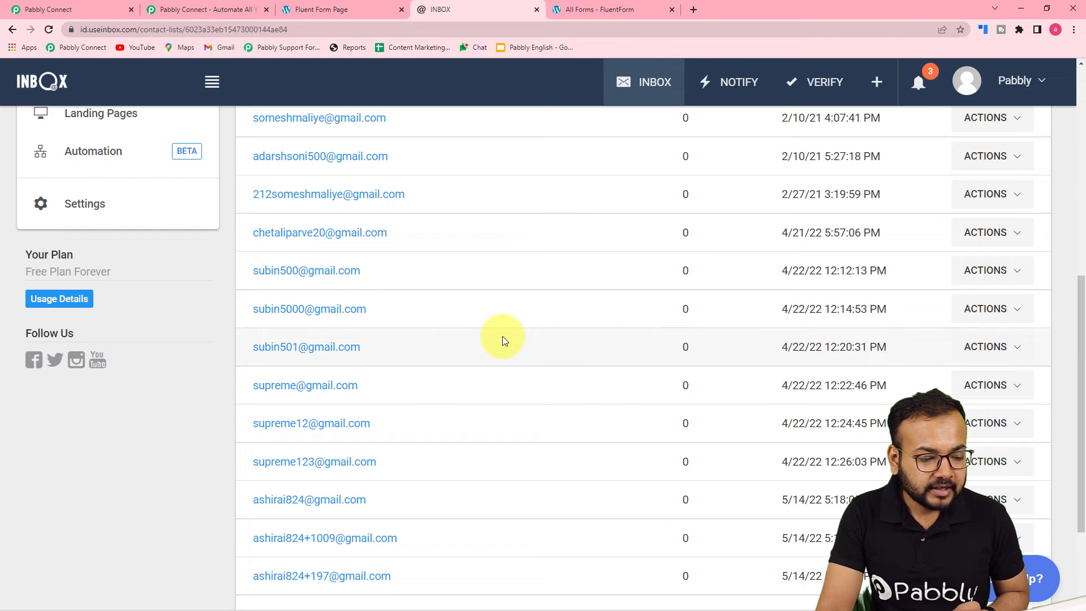
pyautogui.scroll(-2, 504, 341)
pyautogui.scroll(7, 503, 340)
pyautogui.scroll(2, 502, 336)
# - Return to the Pabbly Connect workflow, save the INBOX action and send its test request
pyautogui.click(88, 10)
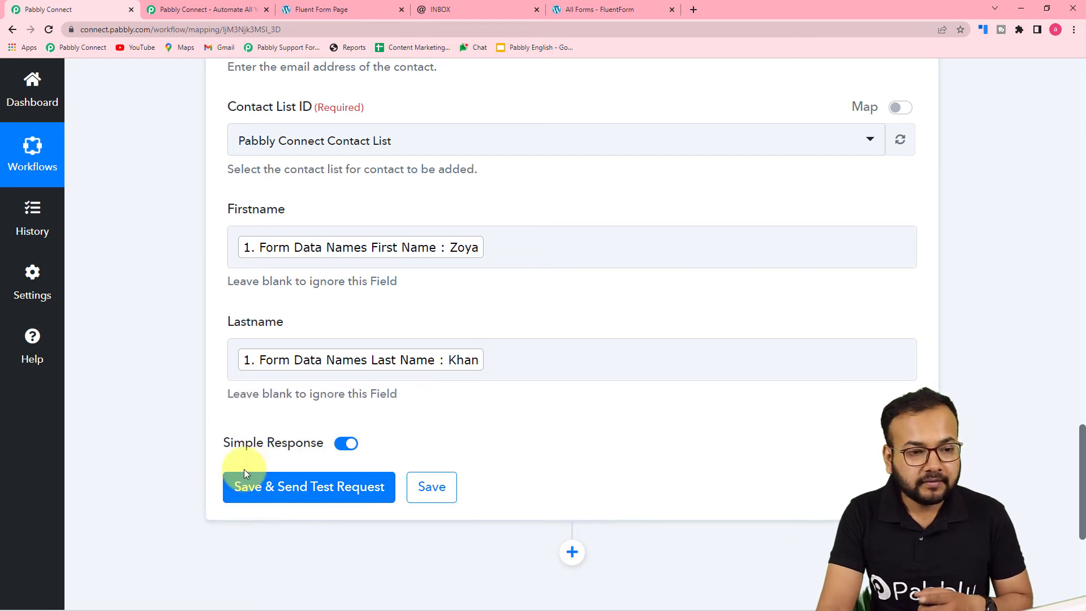
pyautogui.click(283, 486)
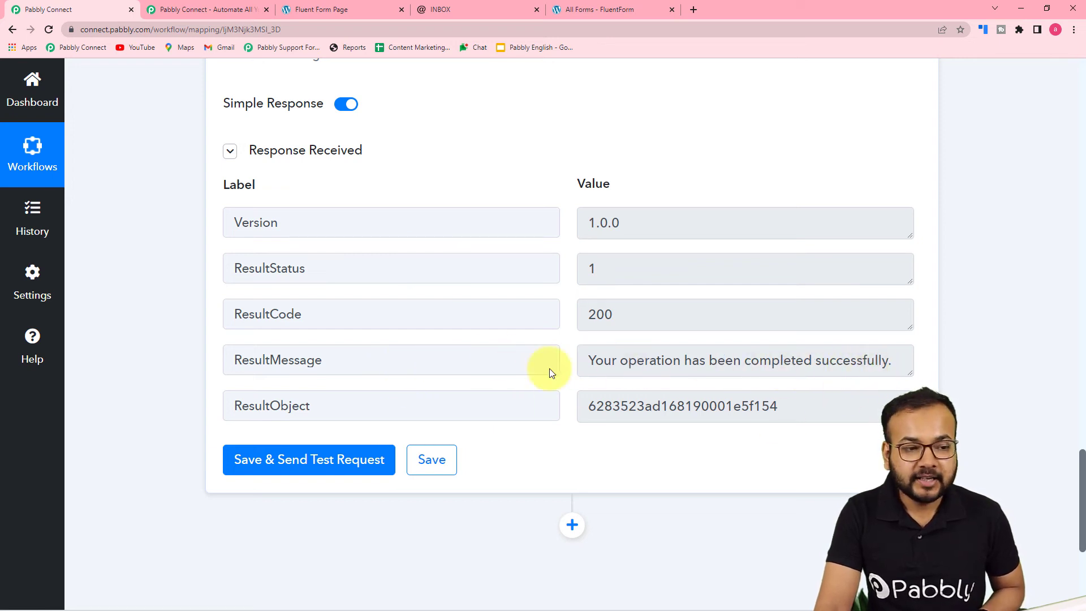
# - Reload the contact list in INBOX, search for the test contact and open its record to check the custom name fields
pyautogui.click(447, 9)
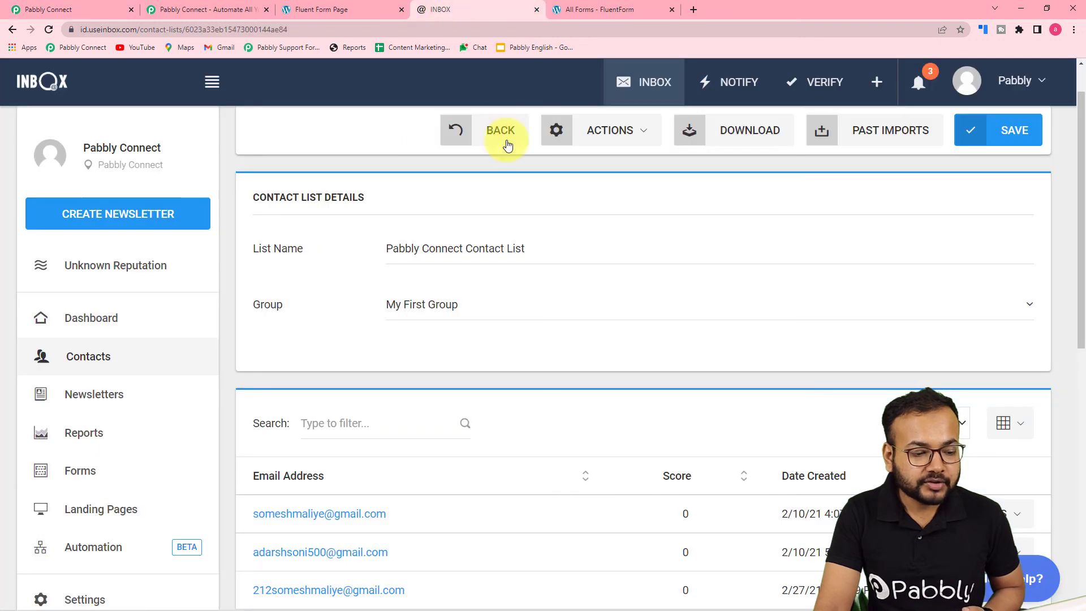
pyautogui.click(49, 29)
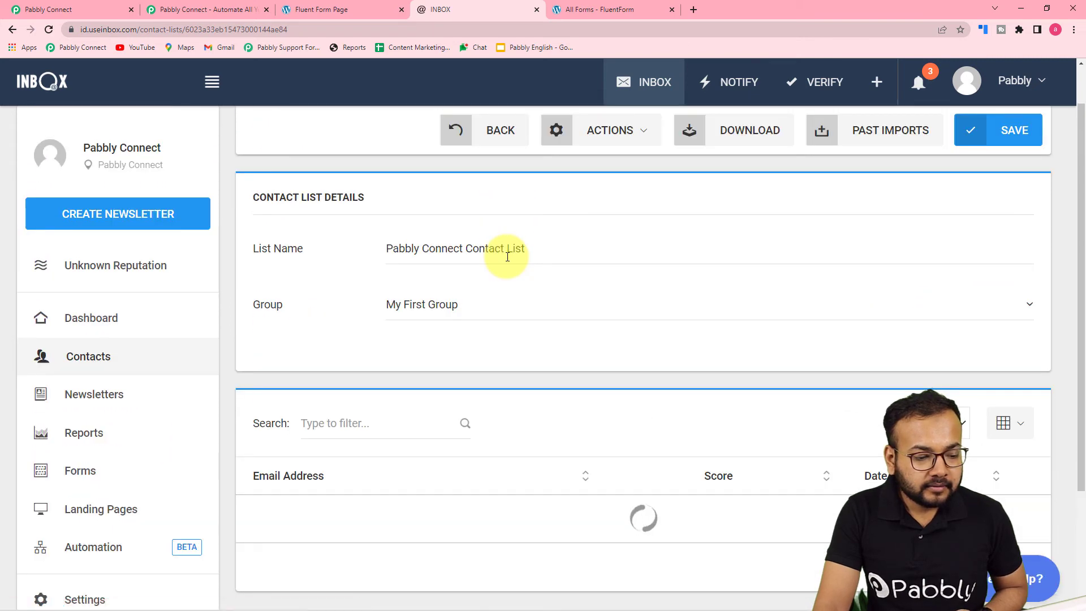
pyautogui.scroll(-5, 508, 257)
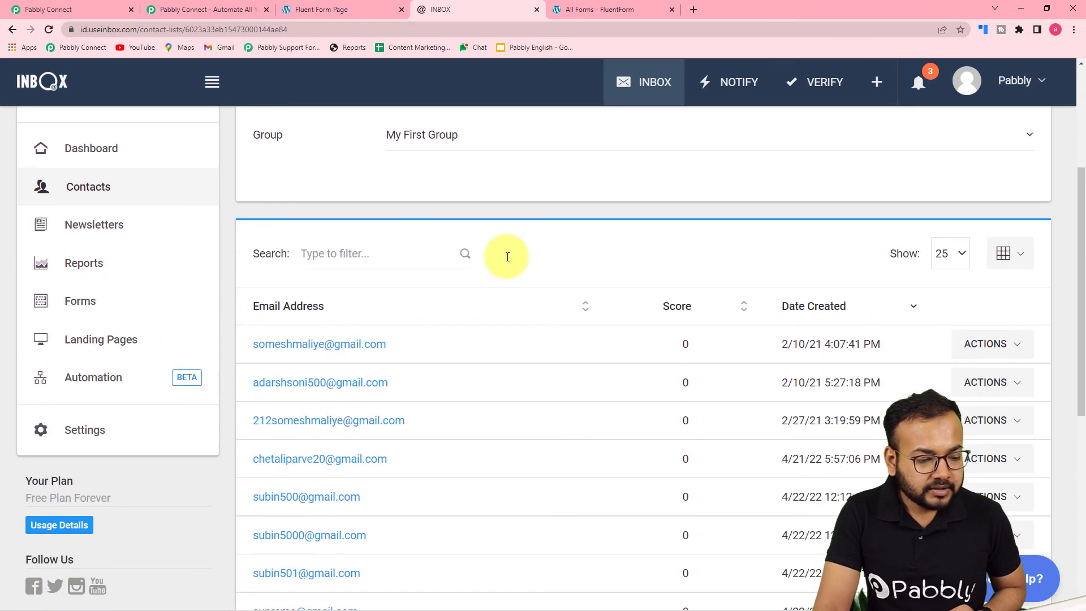
pyautogui.scroll(-1, 507, 256)
pyautogui.scroll(2, 505, 253)
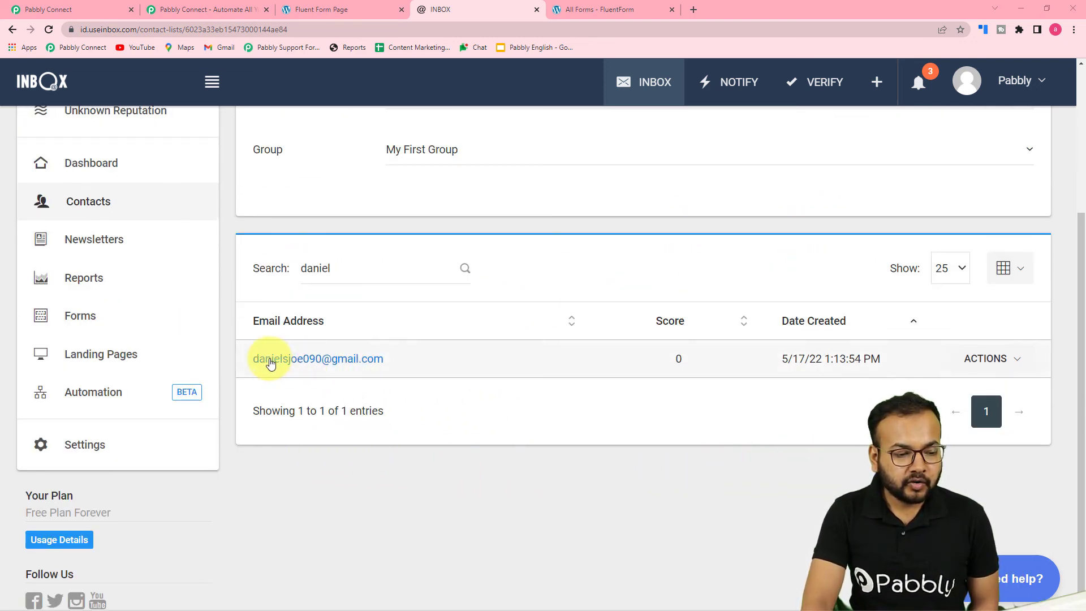
pyautogui.click(318, 360)
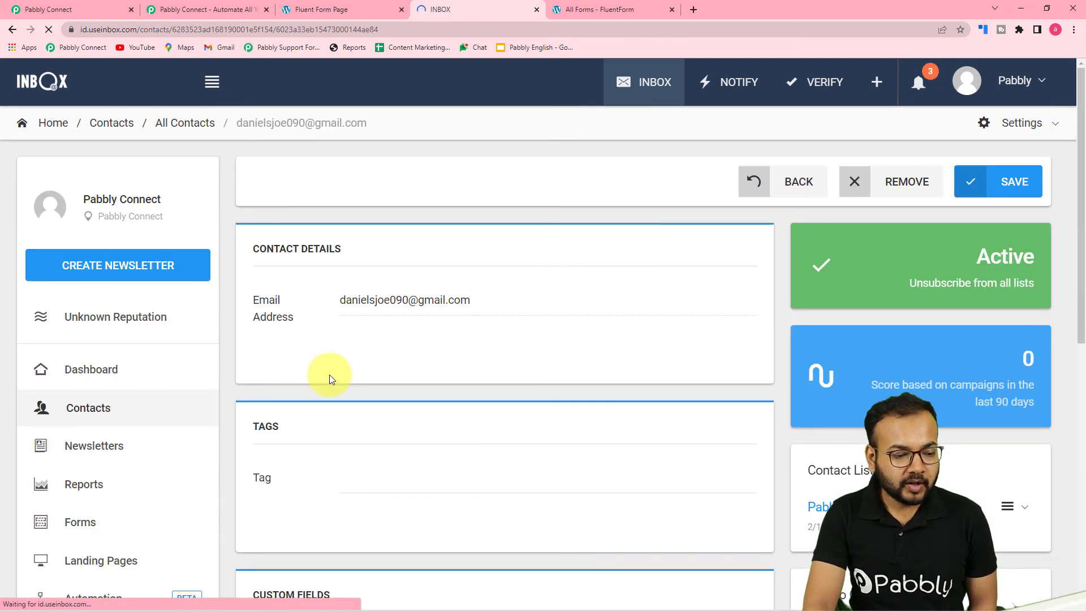
pyautogui.scroll(-5, 405, 385)
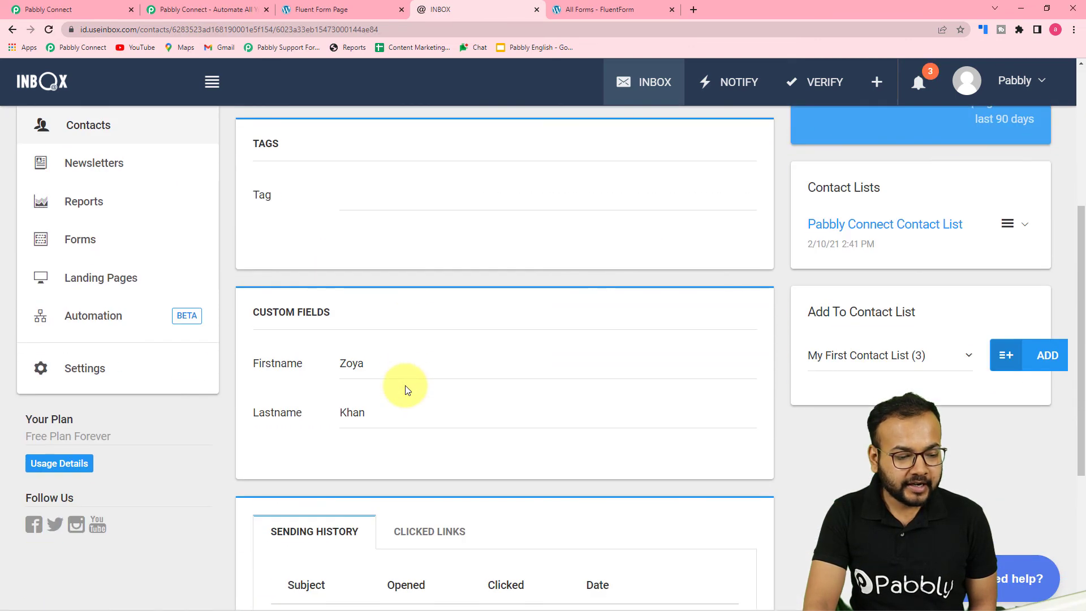
pyautogui.scroll(-2, 405, 389)
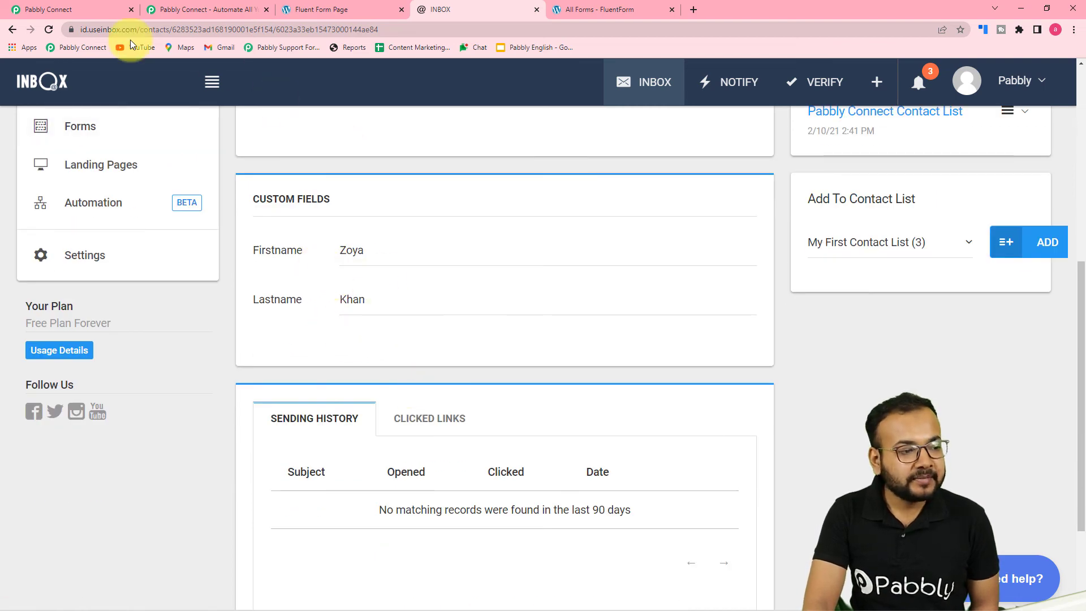
# - Return to the Pabbly Connect workflow and review its trigger setup and action field mappings against the contact record in INBOX
pyautogui.click(83, 17)
pyautogui.scroll(2, 254, 339)
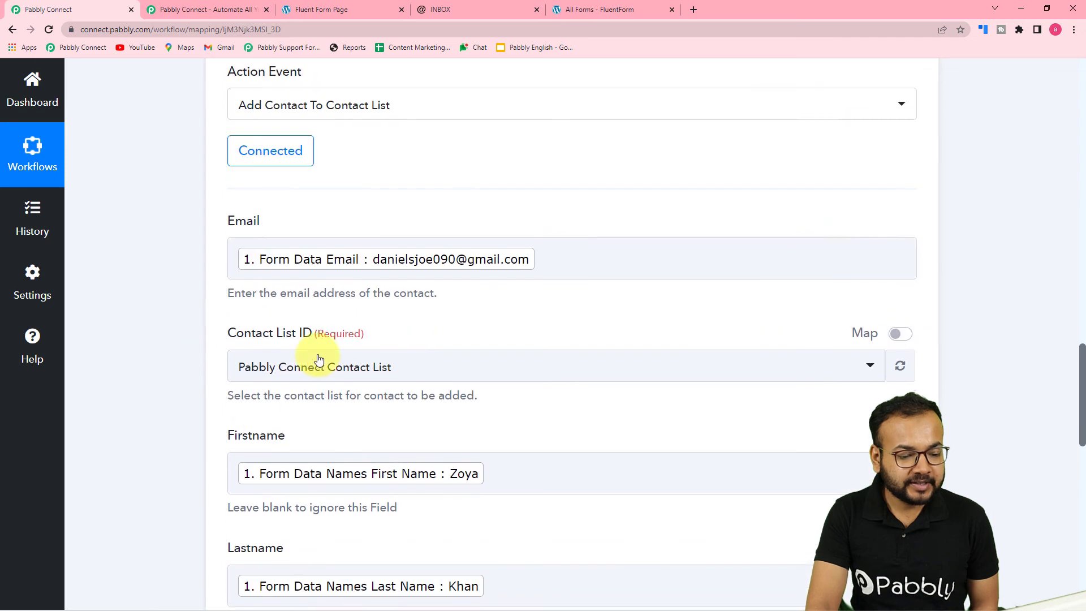
pyautogui.scroll(-2, 295, 372)
pyautogui.click(434, 8)
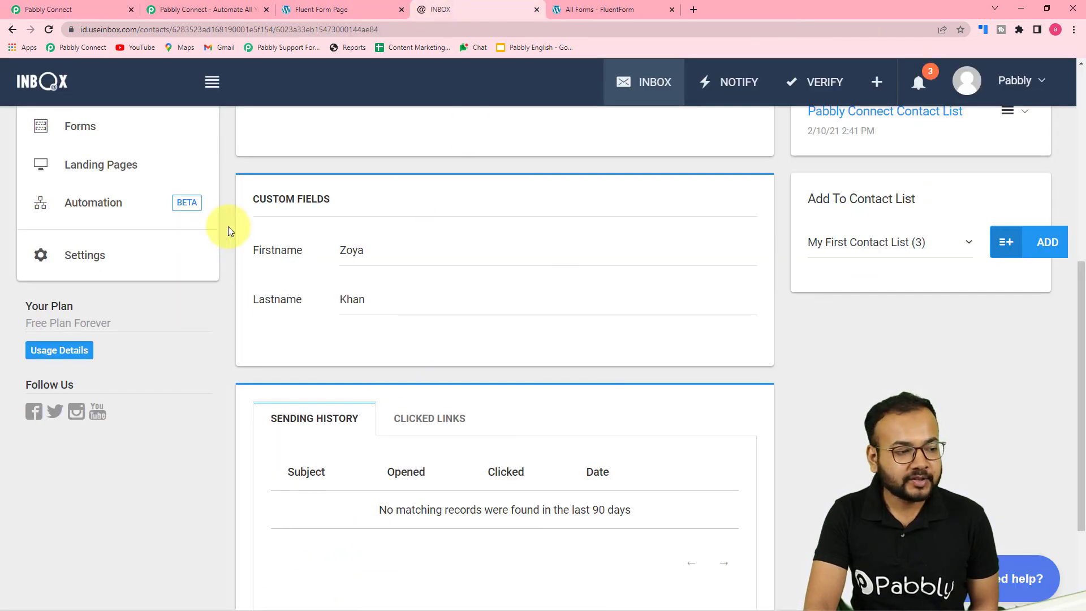
pyautogui.click(79, 9)
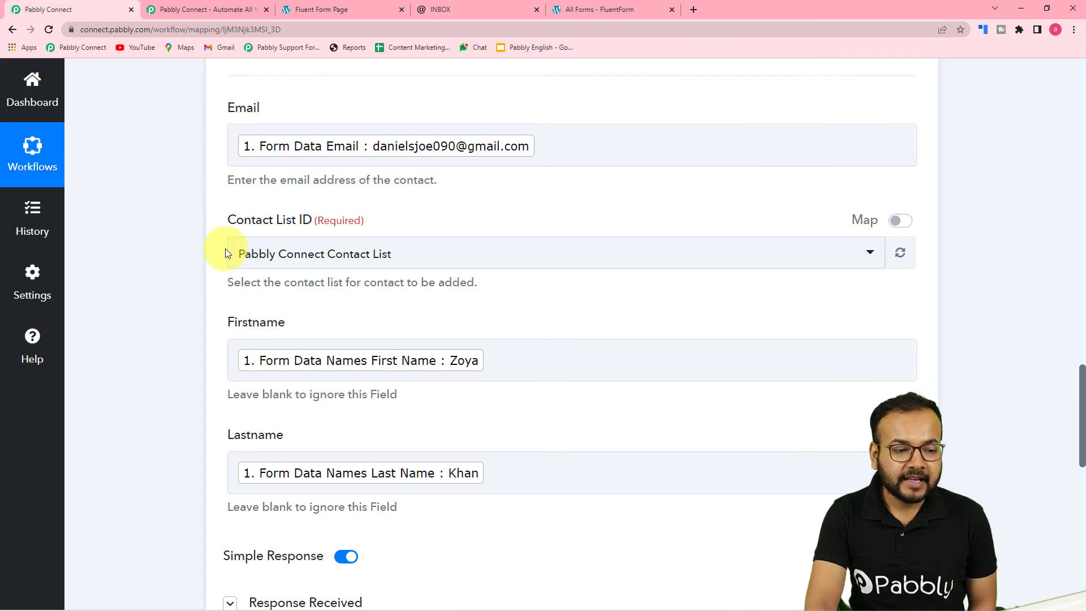
pyautogui.scroll(5, 229, 252)
pyautogui.scroll(5, 1082, 138)
pyautogui.scroll(12, 1083, 139)
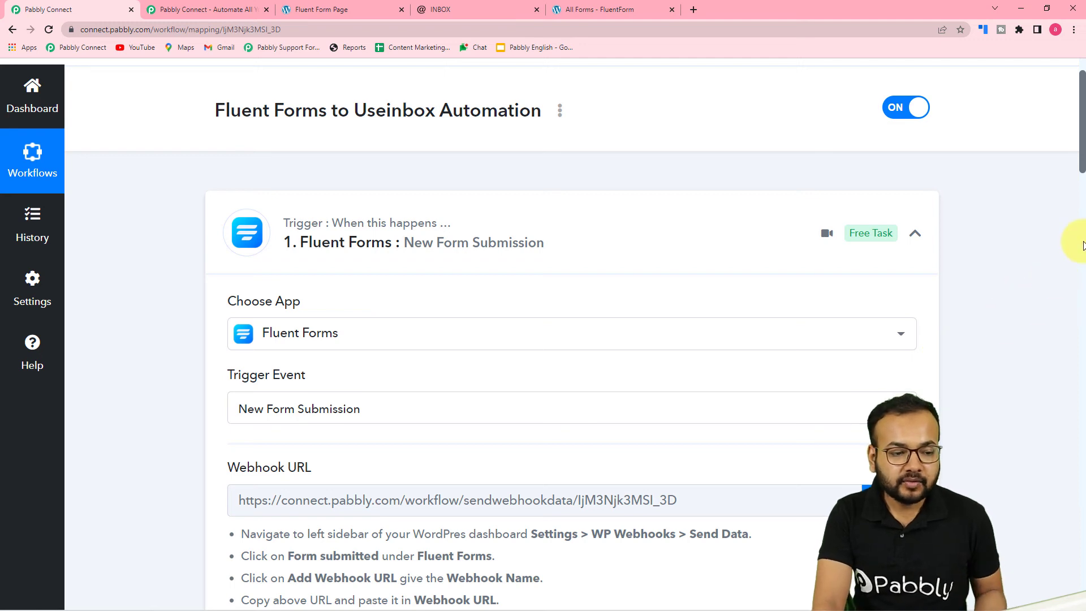
pyautogui.moveTo(1083, 154); pyautogui.dragTo(1083, 452)
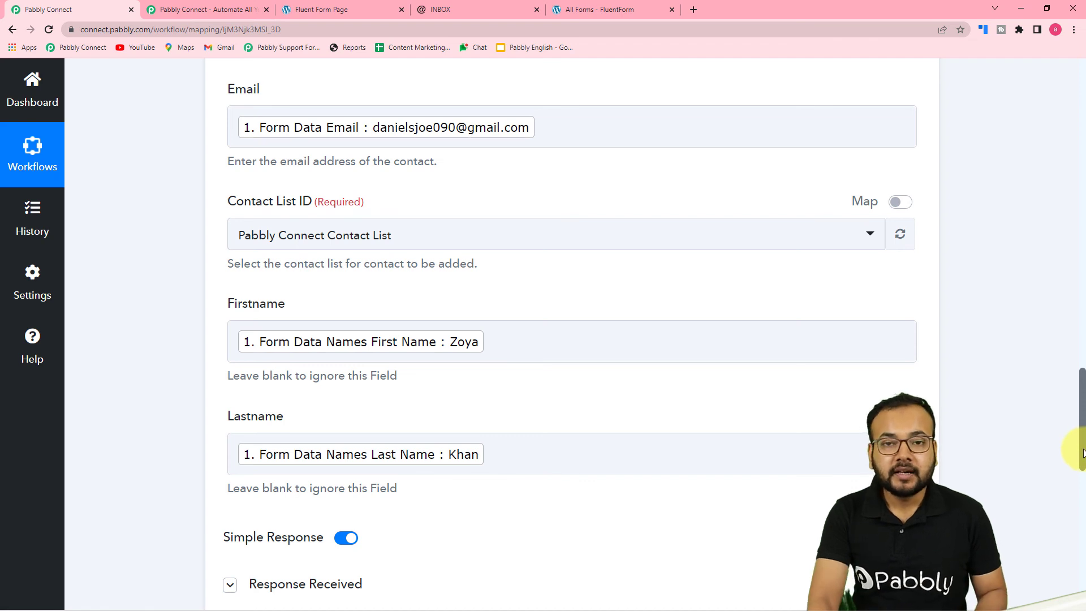